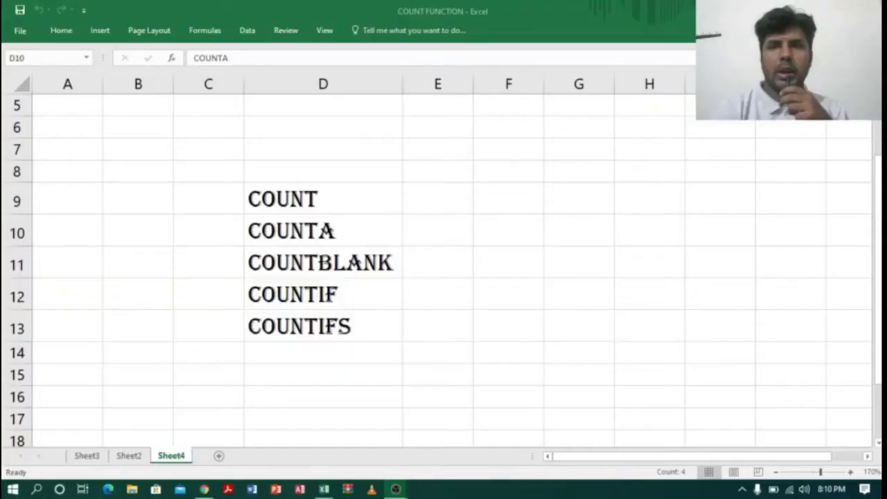
Step: Look over the list of count function names on the first sheet
left_click(273, 170)
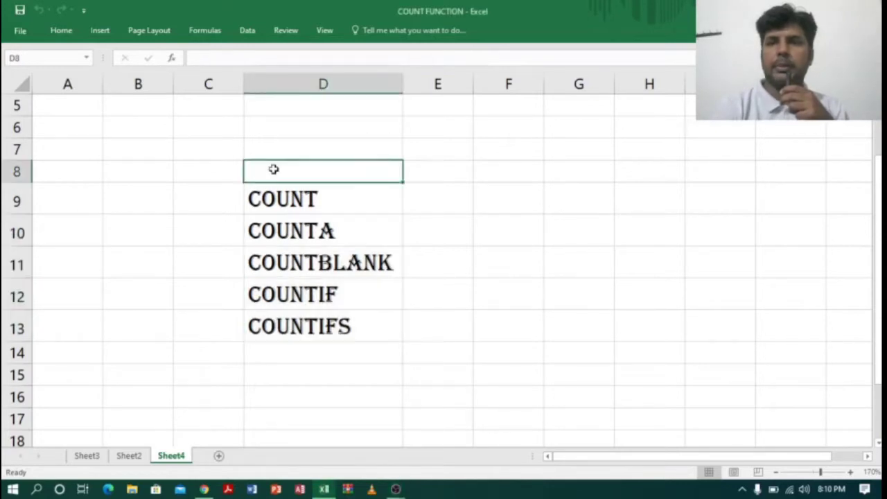
left_click(342, 197)
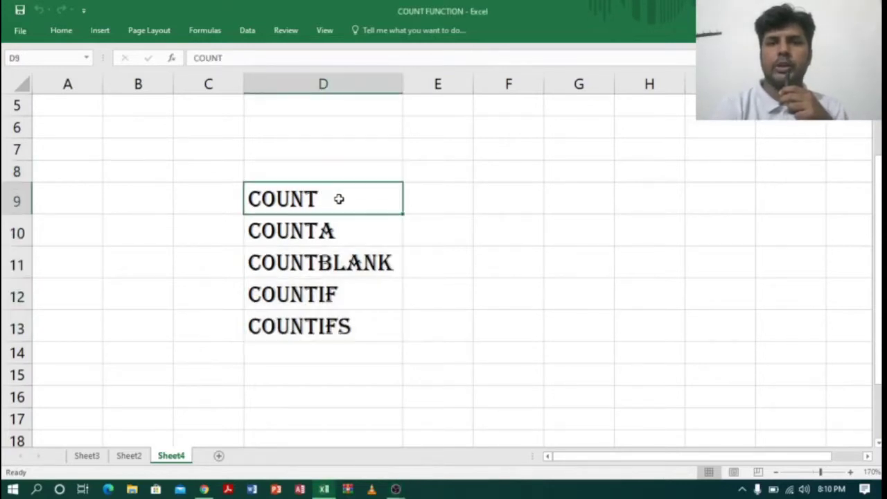
left_click_drag(345, 201, 347, 317)
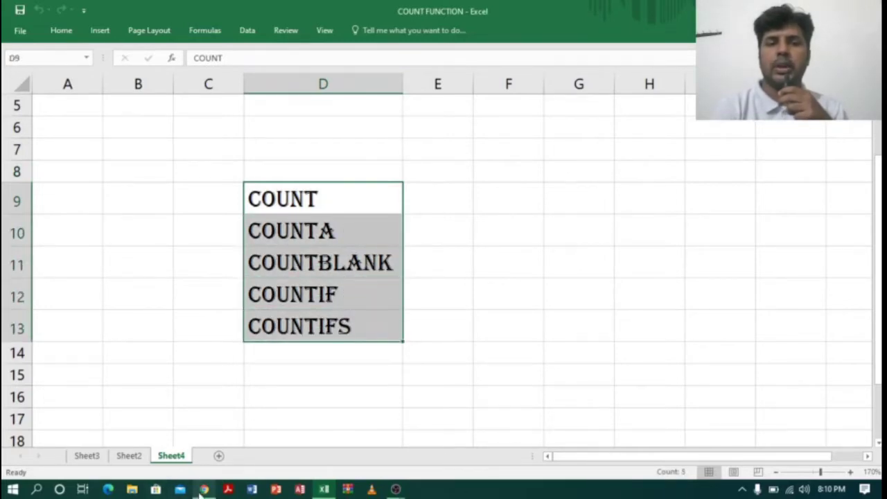
left_click(204, 490)
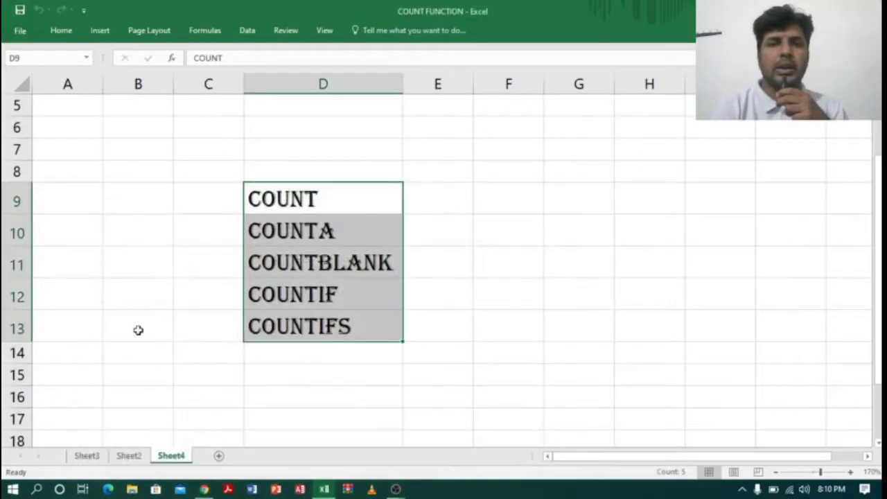
left_click(137, 328)
Step: Switch to Sheet2 and review the MATHS, SCIENCE, SOCIAL and TOTAL mark columns
left_click(131, 457)
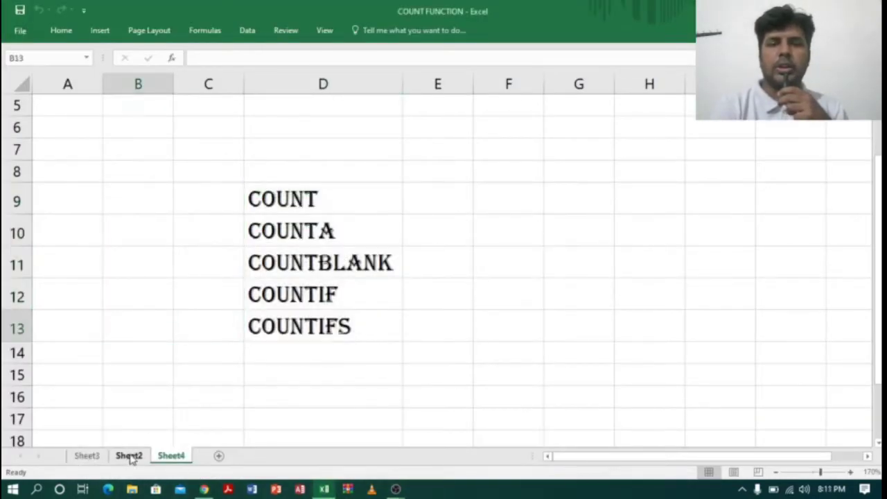
left_click(256, 106)
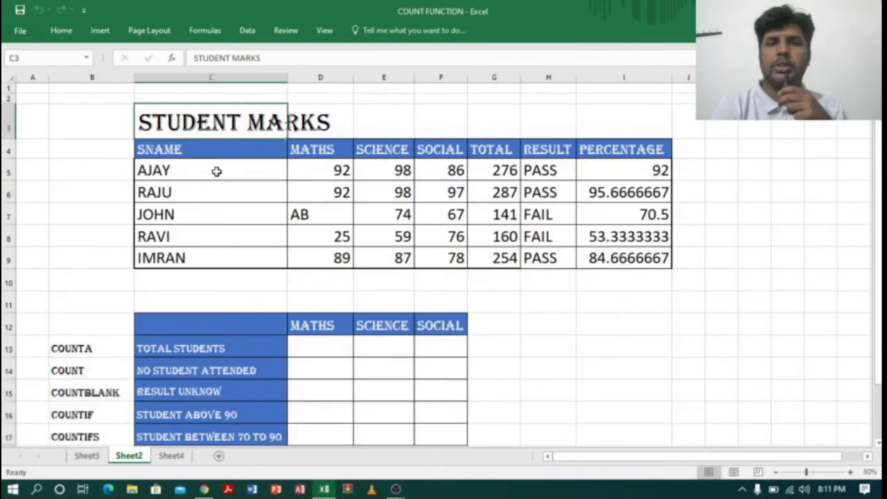
left_click_drag(342, 160, 340, 257)
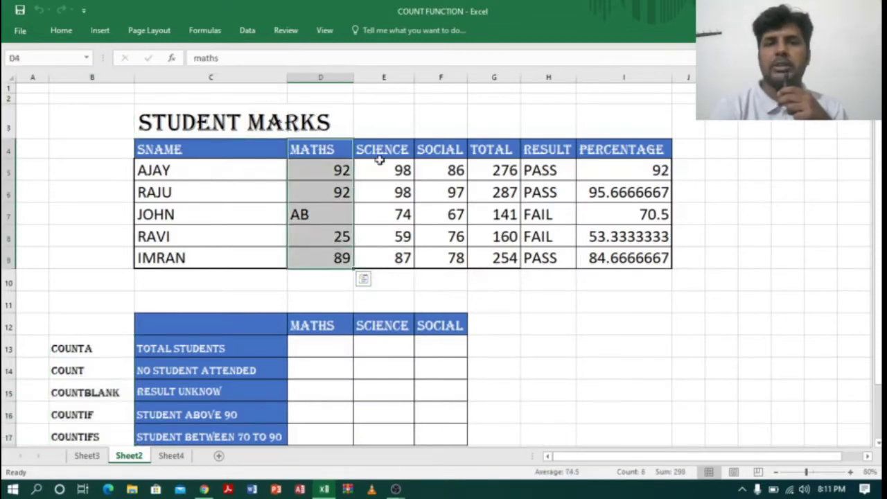
left_click_drag(376, 162, 384, 257)
left_click_drag(434, 149, 442, 264)
left_click_drag(497, 151, 500, 258)
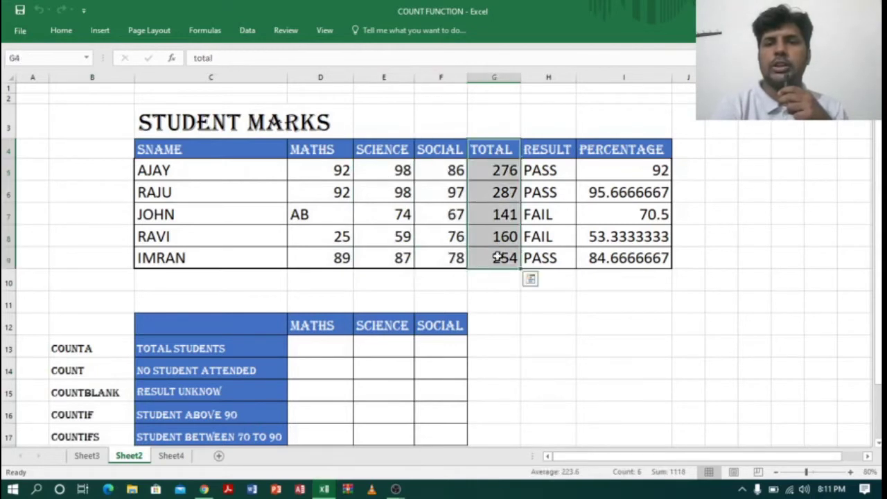
Step: Review the summary row labels, from TOTAL STUDENTS to STUDENT BETWEEN 70 TO 90
left_click(362, 353)
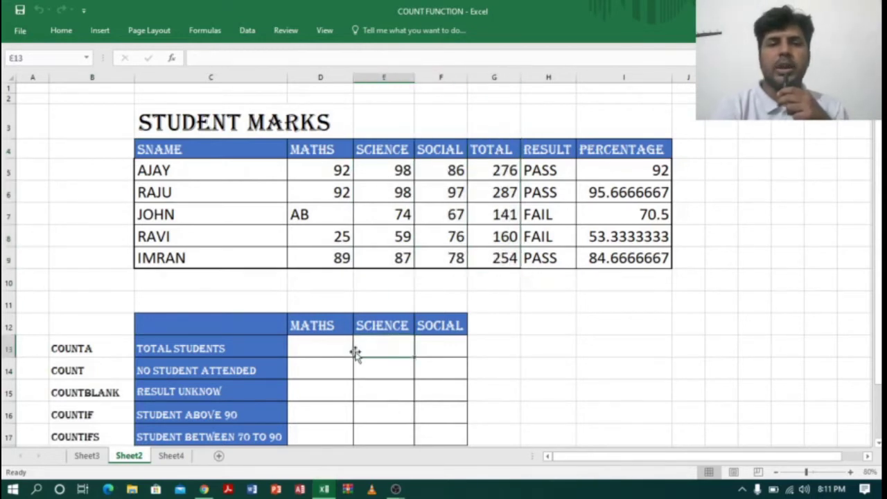
left_click(314, 350)
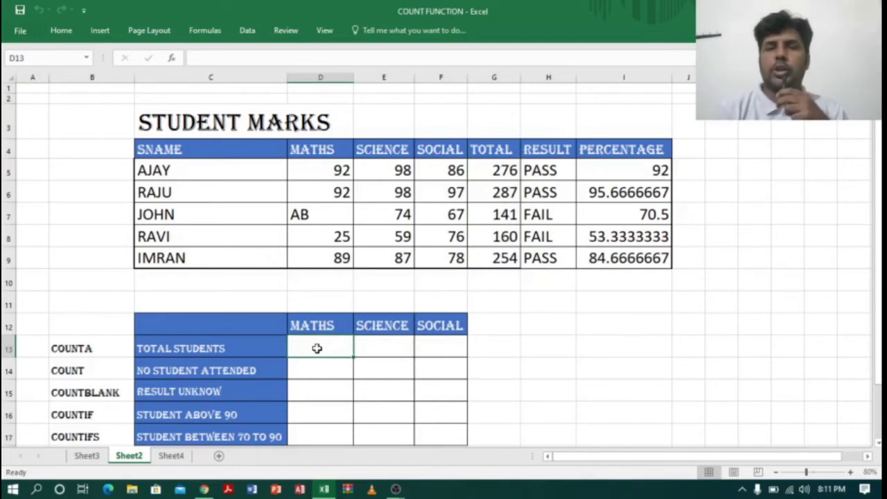
left_click(201, 348)
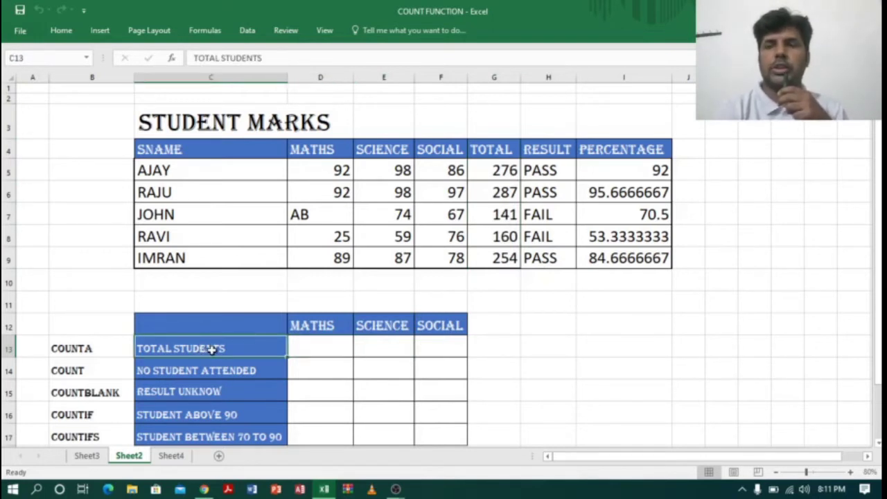
left_click(236, 372)
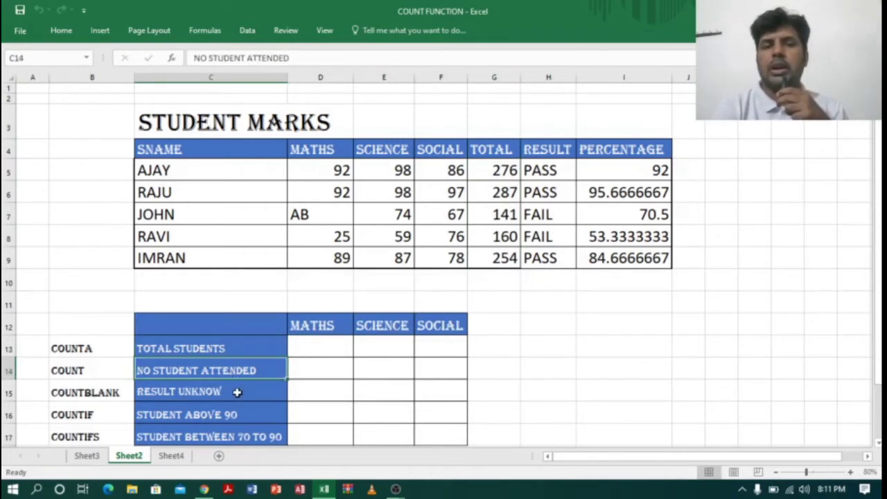
left_click(236, 393)
left_click(247, 417)
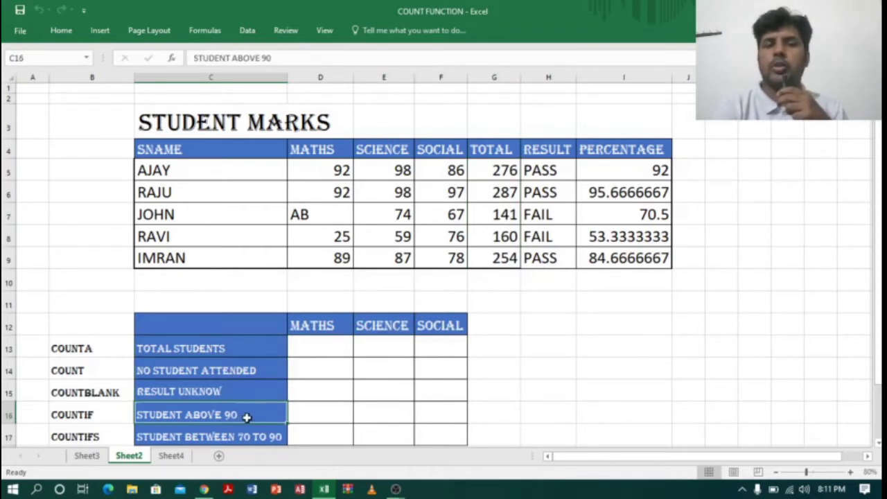
left_click(254, 437)
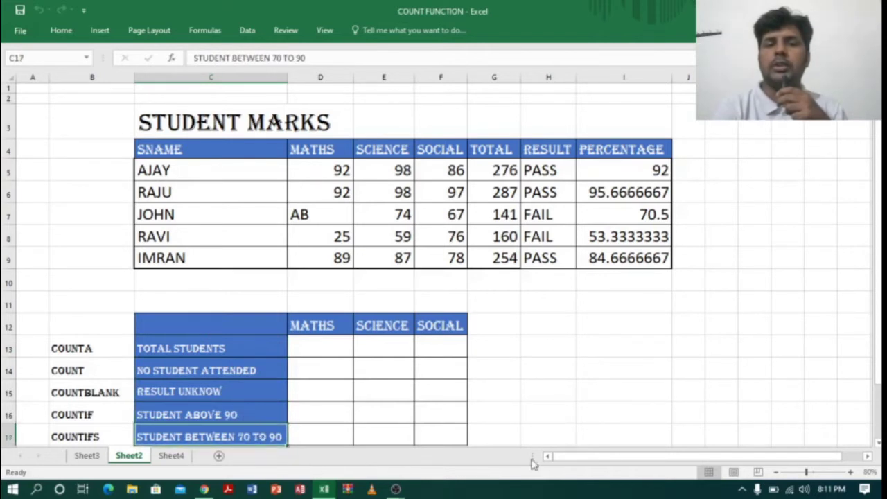
Step: Review the COUNTA through COUNTIFS function labels and select cell D13
left_click(88, 349)
left_click(81, 371)
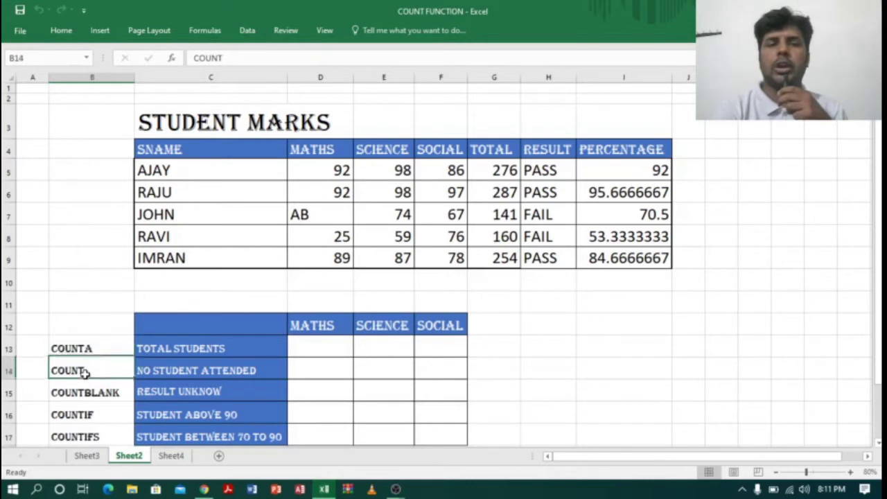
left_click(91, 396)
left_click(97, 414)
left_click(102, 440)
left_click(332, 349)
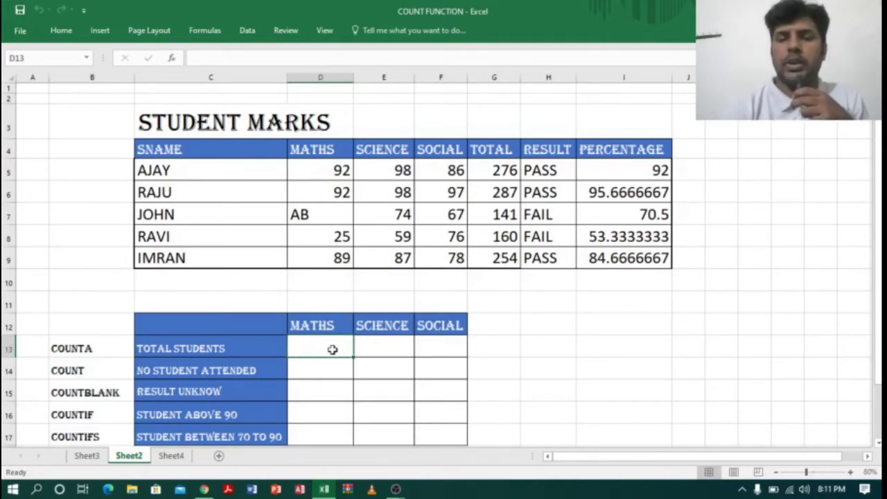
Step: Enter =COUNTA(D5:D9) in D13 and fill it across to F13, giving 5 per subject
type("=CO")
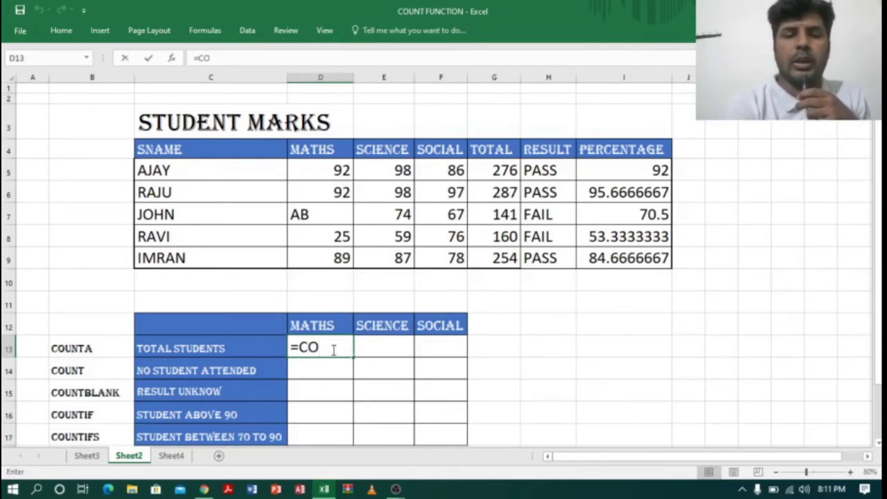
type("UNTA(")
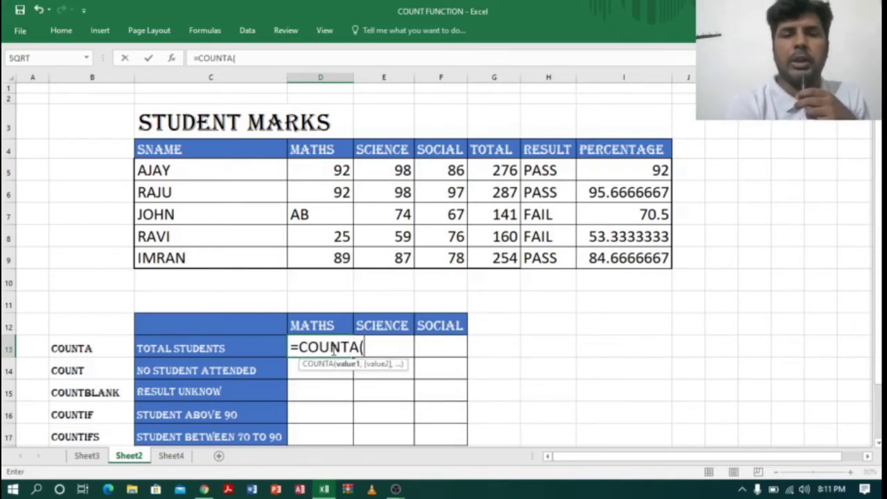
left_click_drag(342, 169, 341, 257)
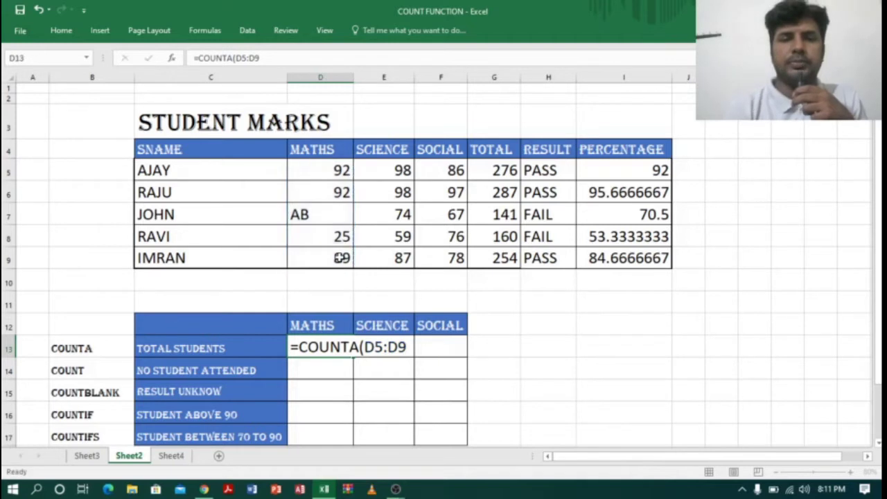
key("Return")
left_click(317, 343)
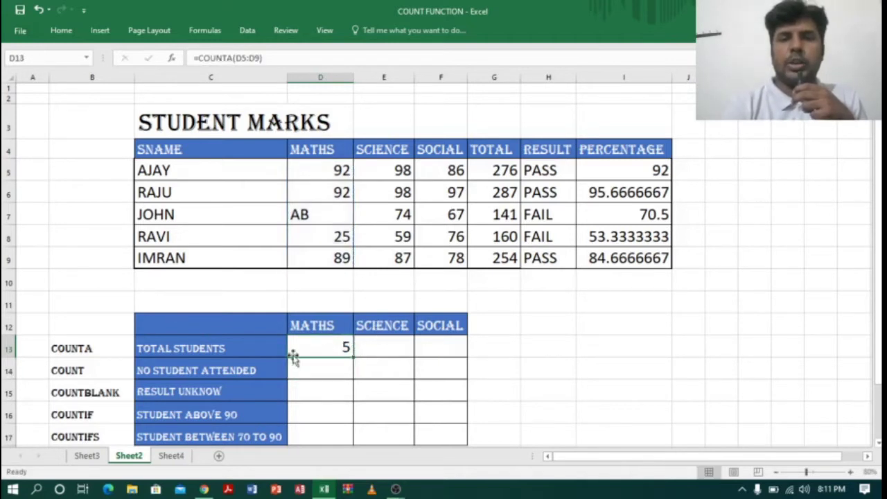
left_click_drag(353, 357, 466, 358)
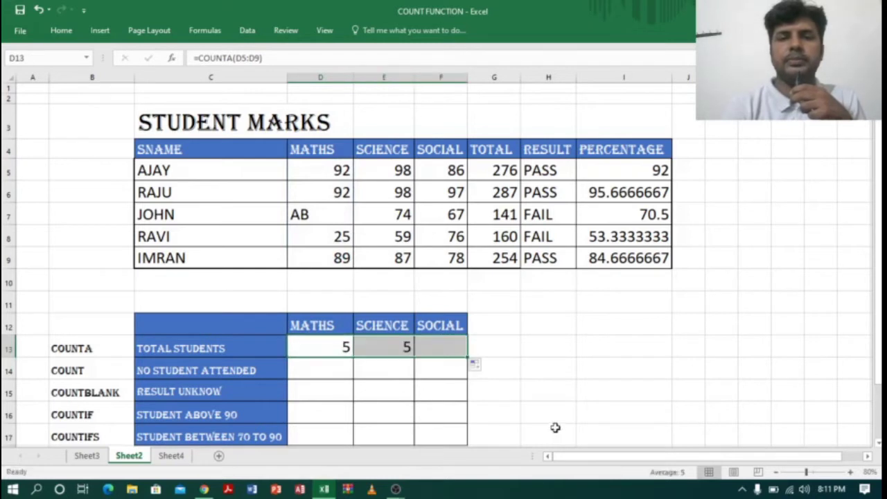
left_click(342, 369)
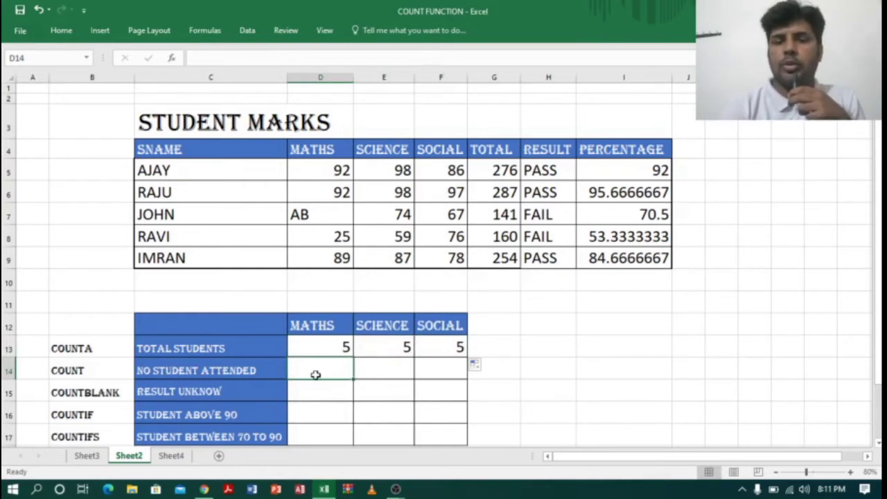
Step: Enter =COUNT(D5:D9) in D14 and fill it across to F14
type("=CO")
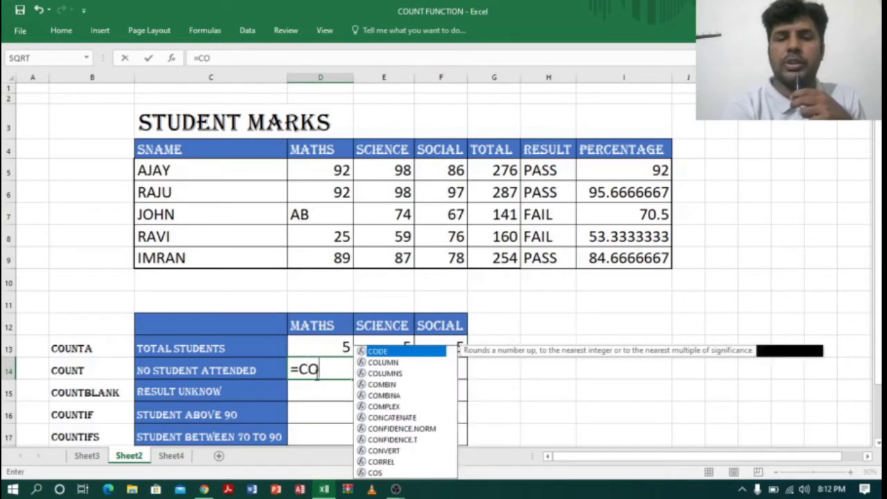
type("UNT(")
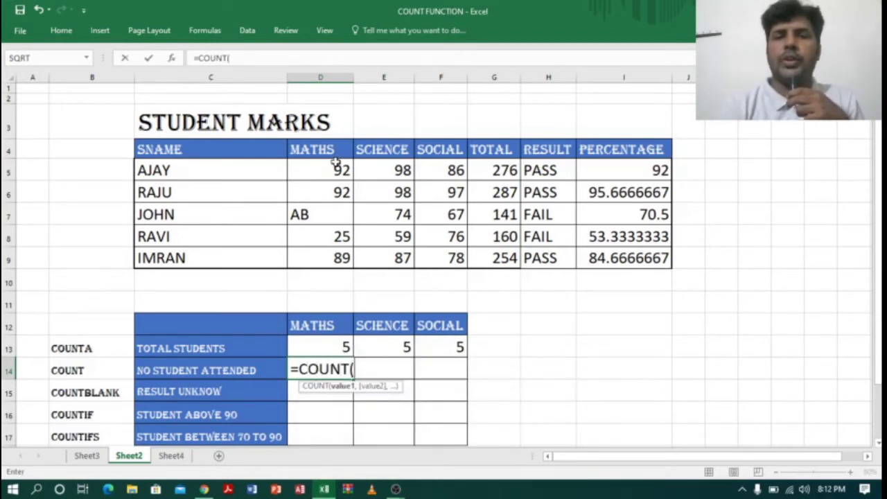
left_click_drag(336, 167, 341, 258)
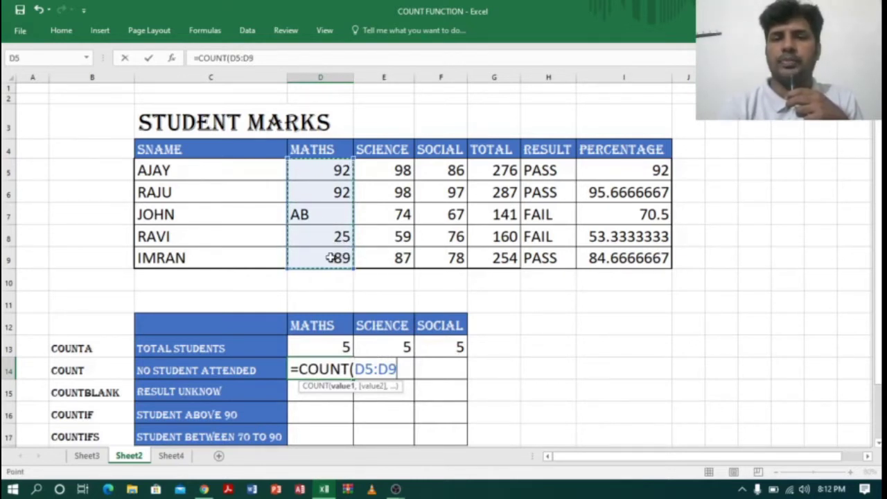
type(")")
key("Return")
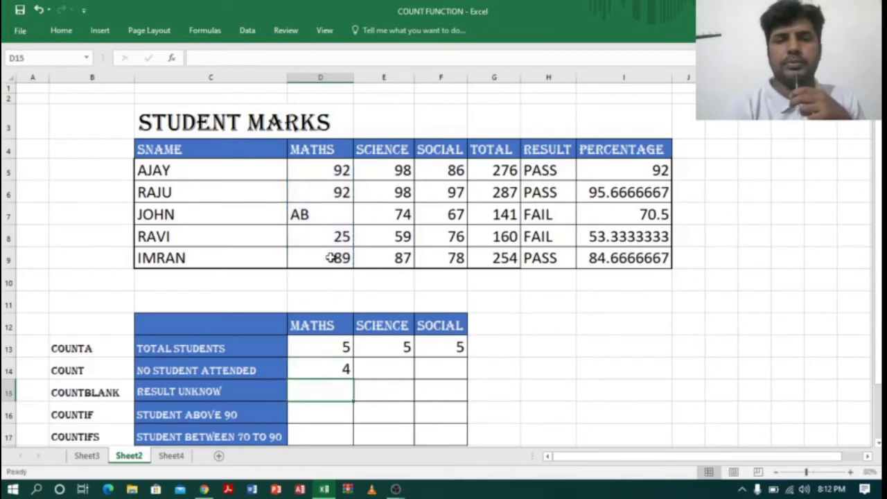
left_click(327, 368)
left_click_drag(354, 380, 447, 383)
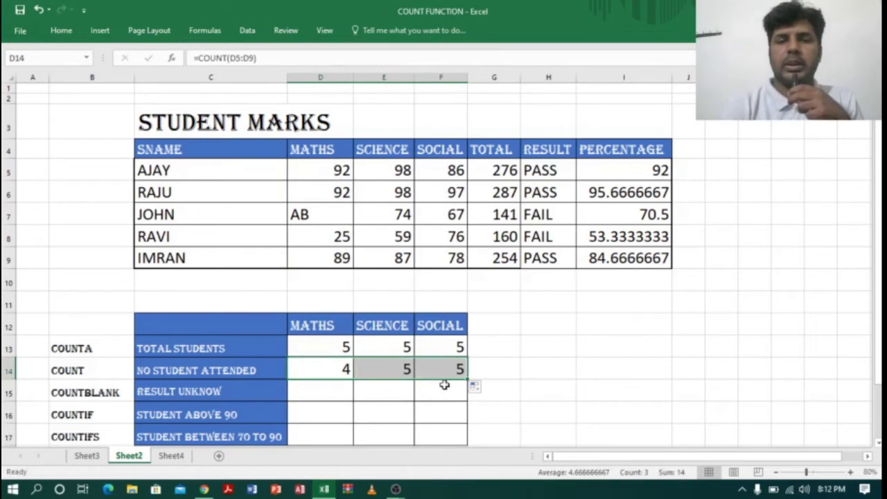
Step: Check the COUNT results against the marks, noting JOHN's AB makes Maths 4
left_click_drag(403, 169, 402, 264)
left_click_drag(444, 171, 453, 260)
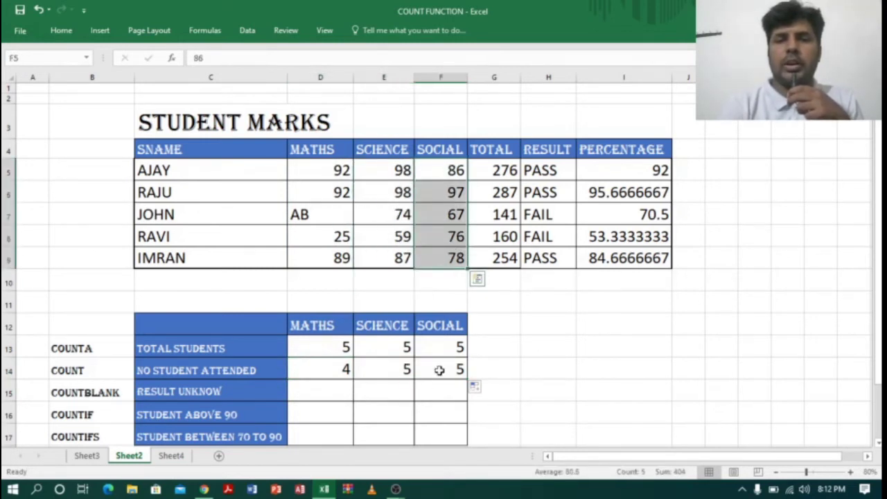
left_click(440, 369)
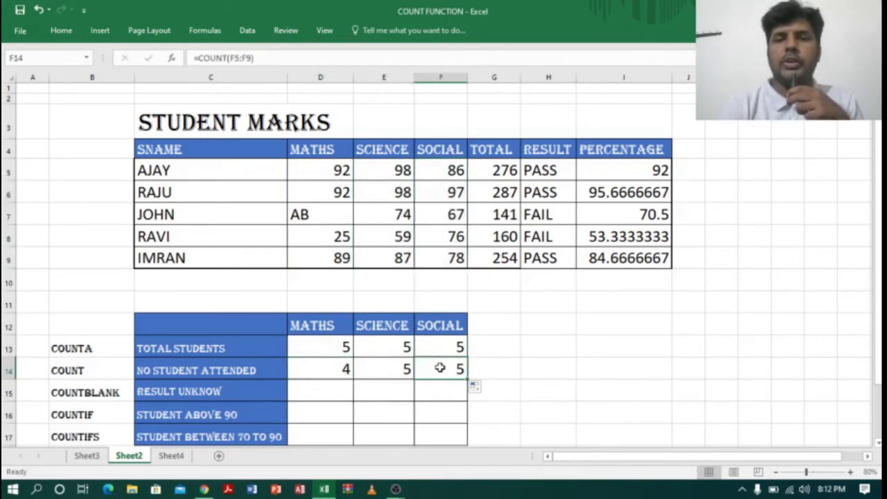
left_click(317, 367)
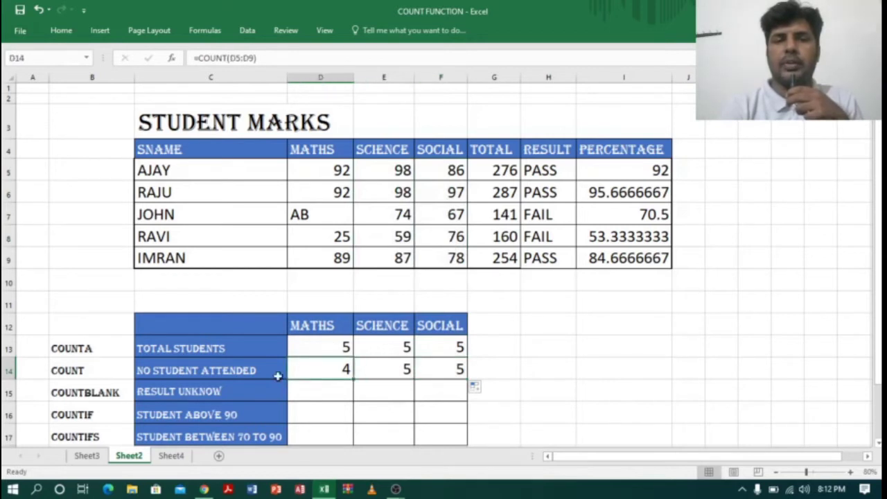
left_click(329, 219)
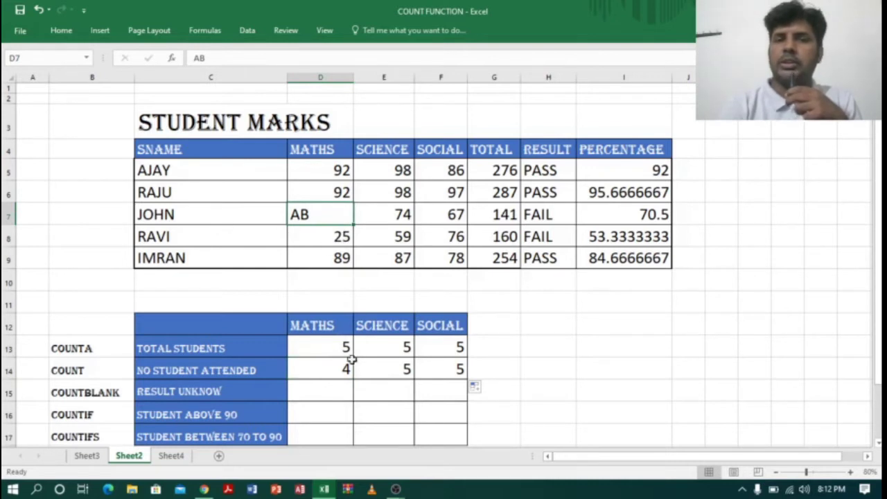
left_click(330, 392)
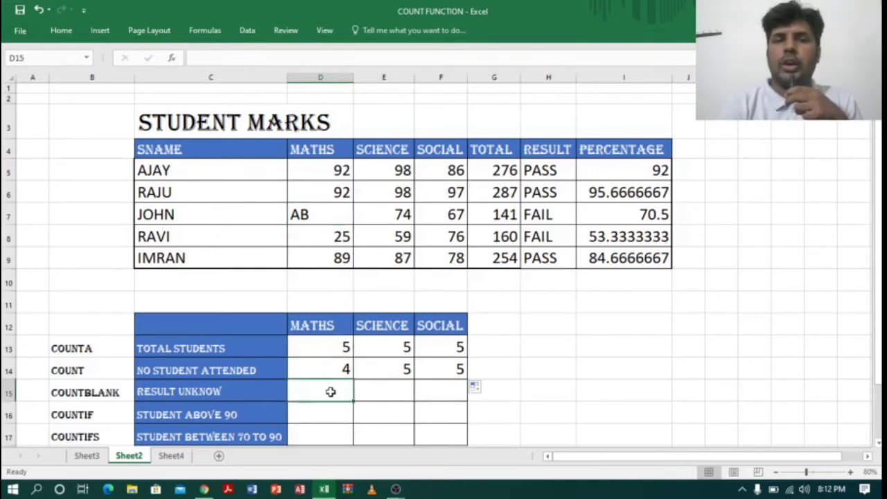
Step: Insert a blank row above JOHN and enter the name POOJA
left_click(10, 215)
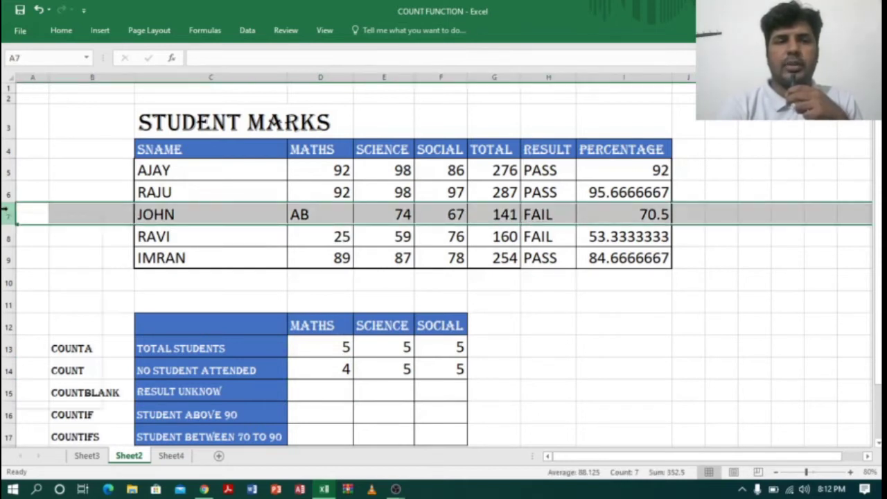
right_click(6, 212)
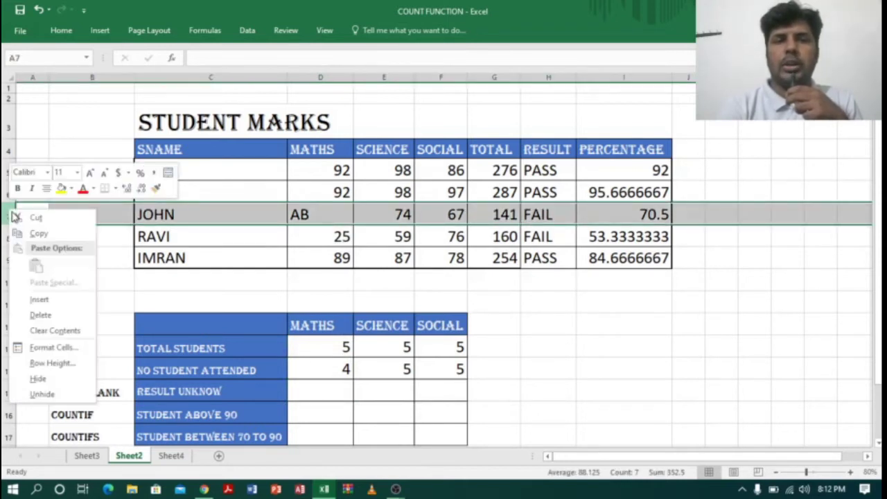
left_click(50, 302)
left_click(215, 214)
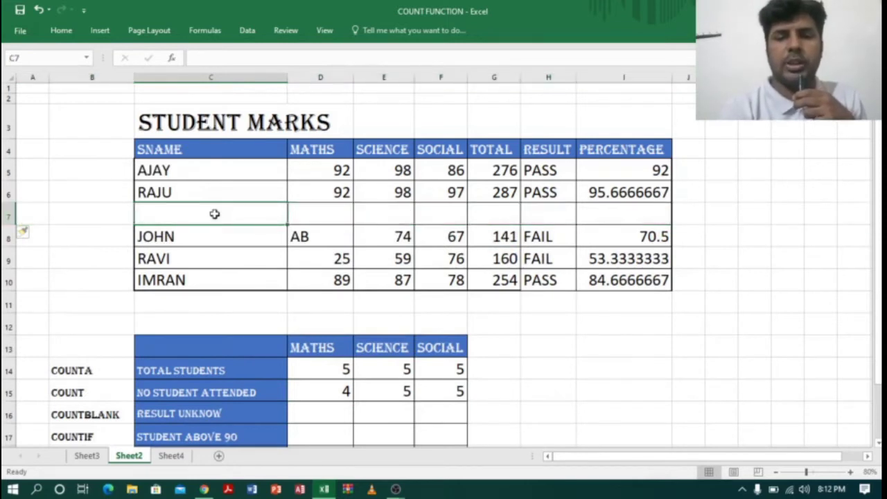
type("POOJA")
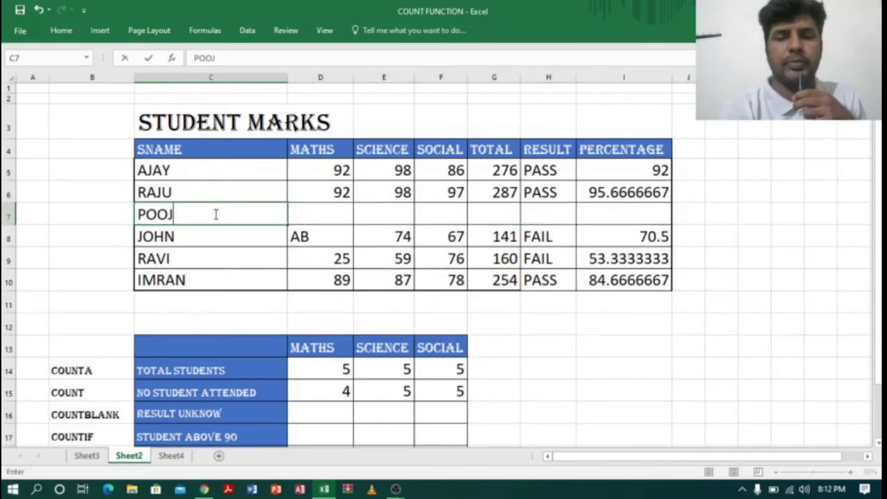
left_click(341, 216)
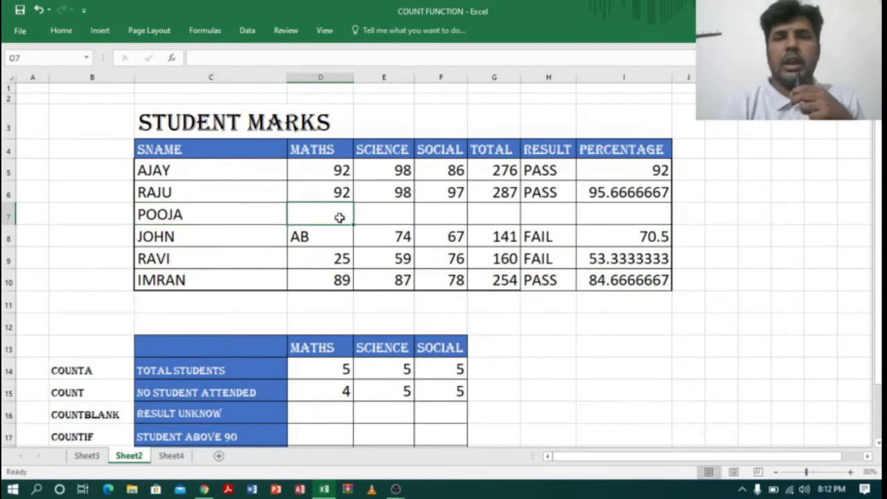
Step: Confirm POOJA's Science, Social, total, result and percentage cells are empty
left_click(373, 217)
left_click(440, 217)
left_click(504, 217)
left_click(563, 219)
left_click(608, 215)
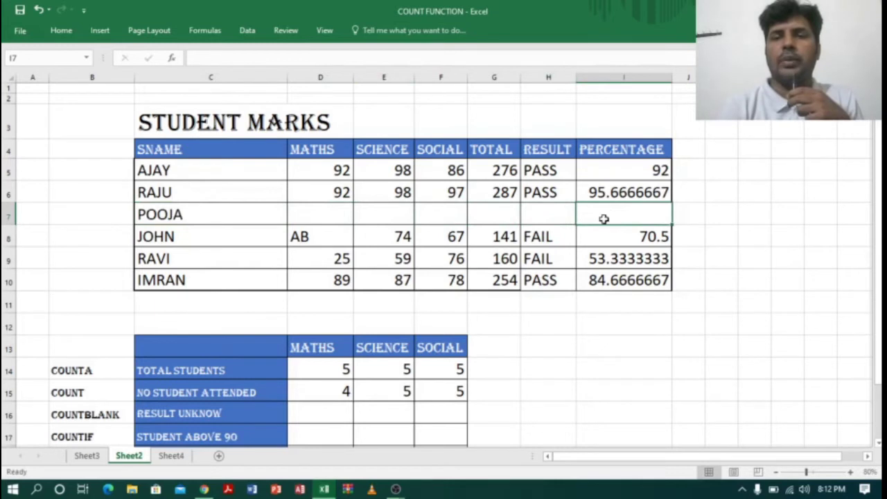
left_click(349, 211)
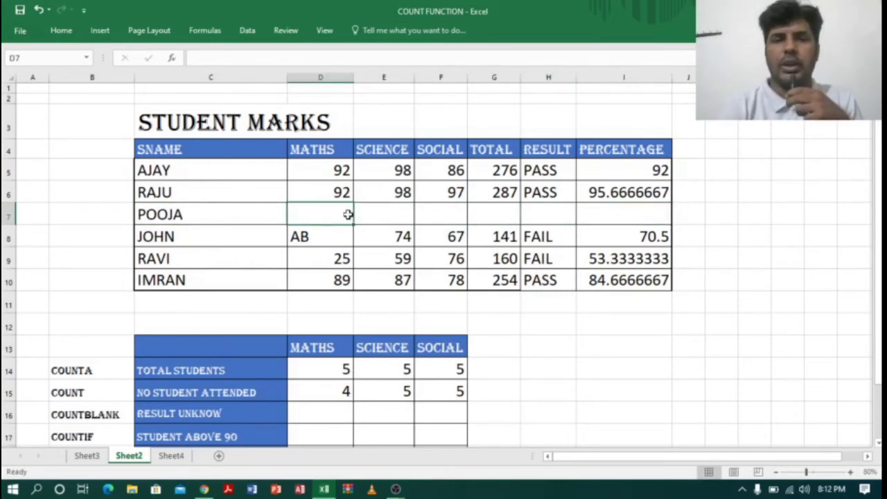
Step: Enter =COUNTBLANK(D5:D10) in D16, returning 1 for POOJA's missing Maths mark
left_click(315, 415)
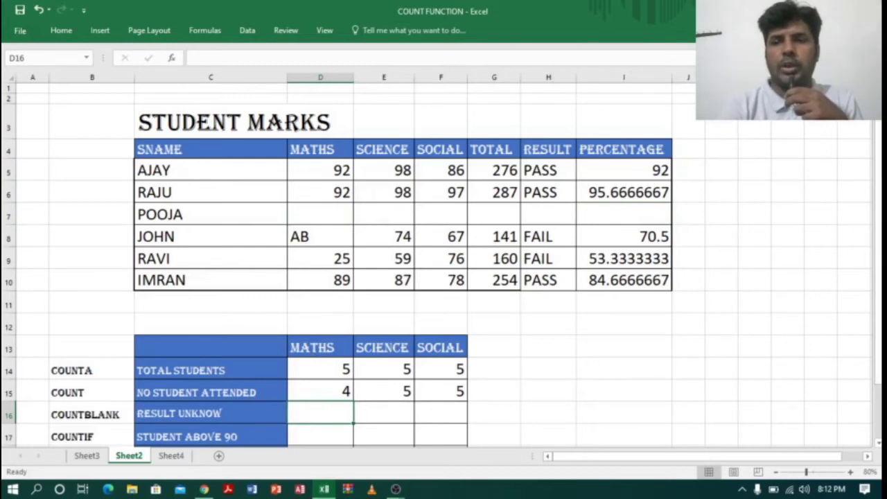
left_click_drag(879, 236, 880, 239)
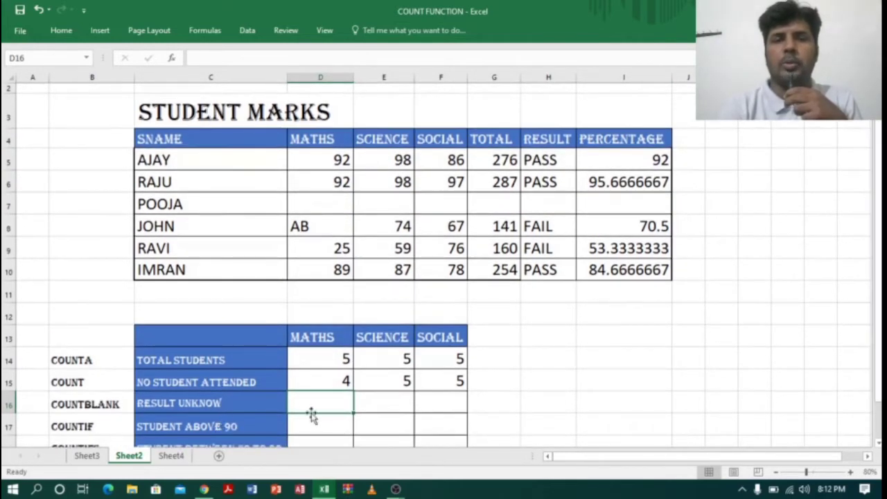
type("=")
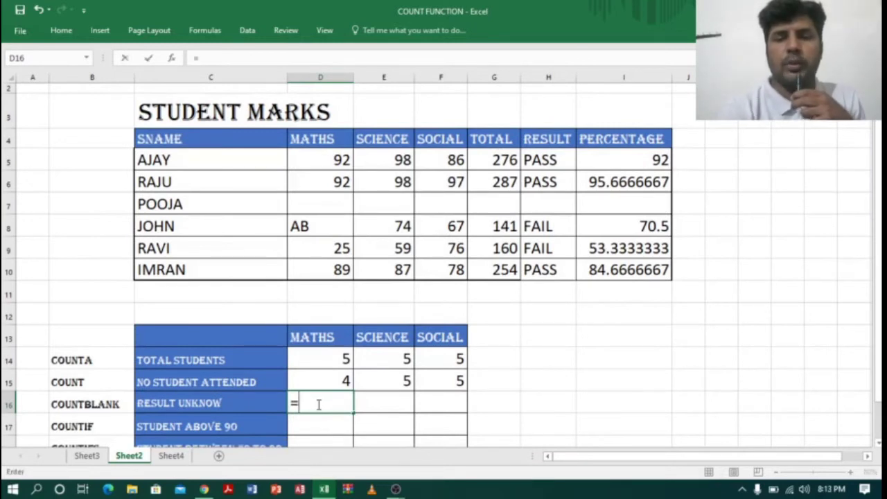
type("COUNT")
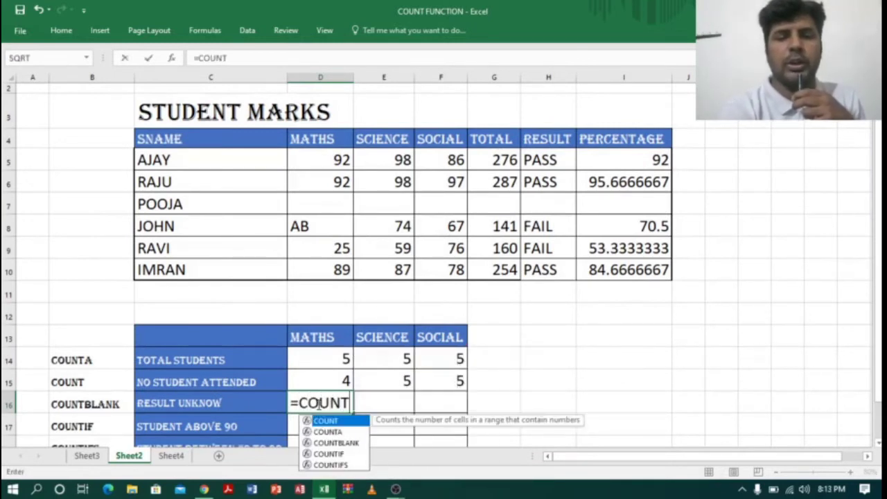
type("BLANK(")
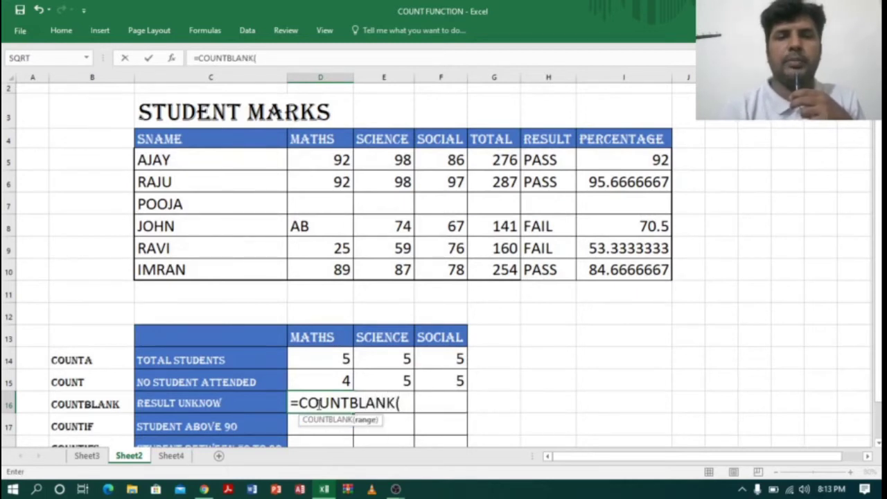
left_click_drag(321, 157, 334, 270)
type(")")
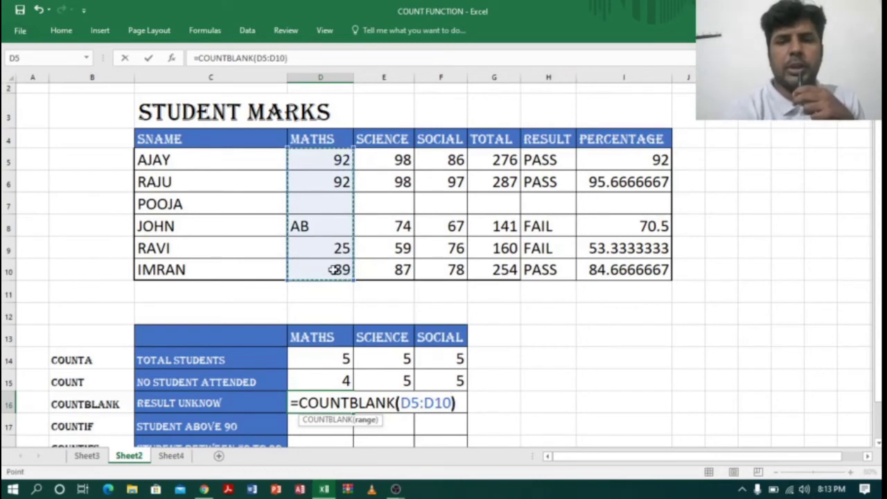
key("Return")
left_click(343, 202)
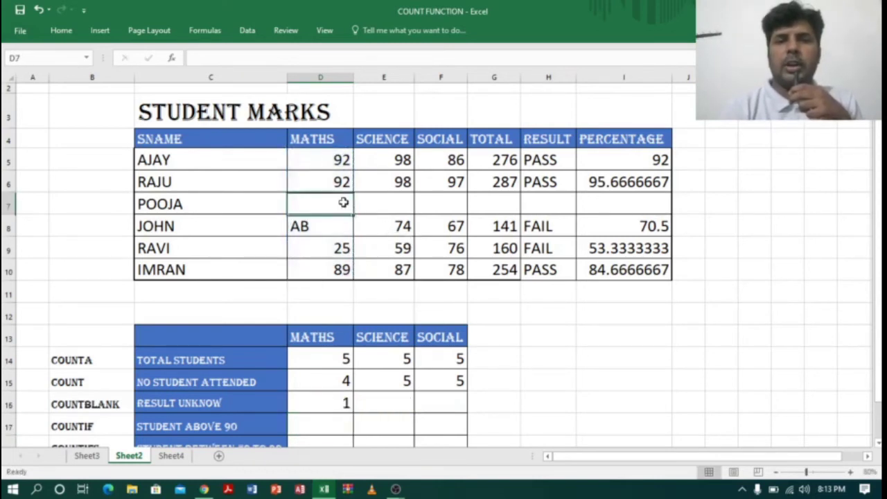
left_click(334, 408)
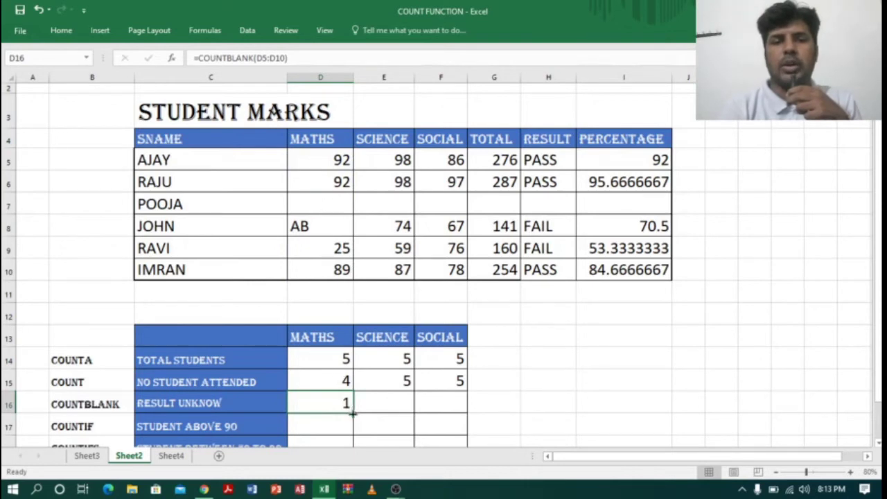
Step: Copy the COUNTBLANK formula from D16 across to F16, showing 1 for each subject
left_click_drag(354, 414, 467, 415)
left_click(341, 396)
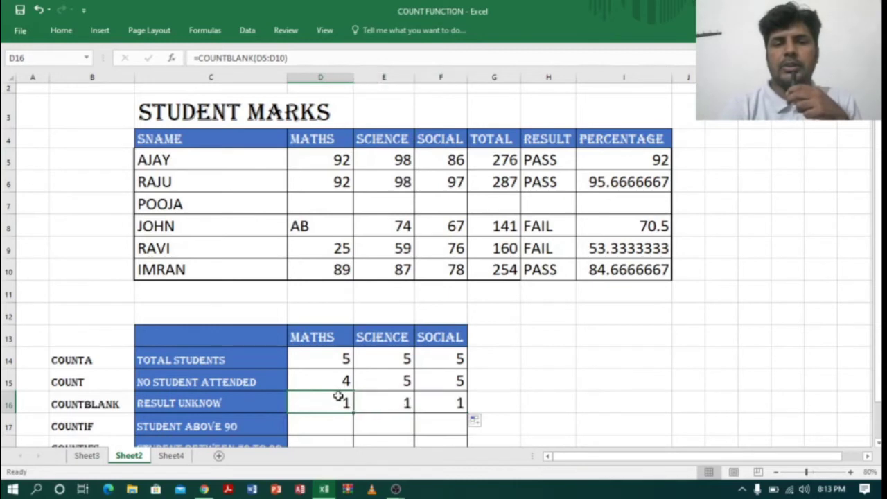
left_click_drag(879, 291, 879, 301)
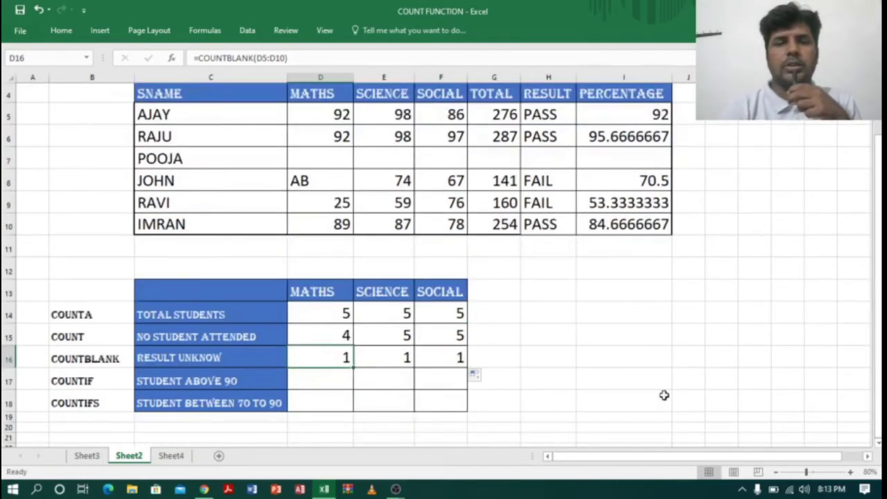
left_click(311, 378)
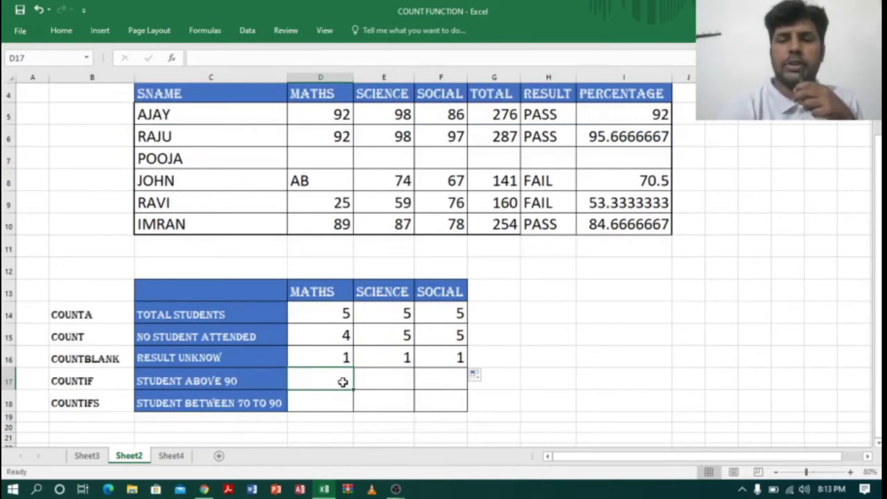
Step: Enter =COUNTIF(D5:D10,">90") in D17 and confirm the two Maths scores above 90
type("=C")
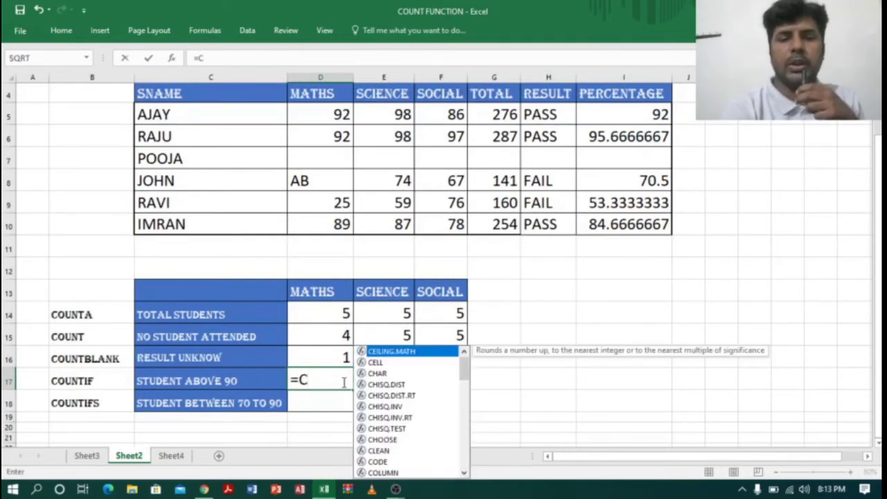
type("OUN")
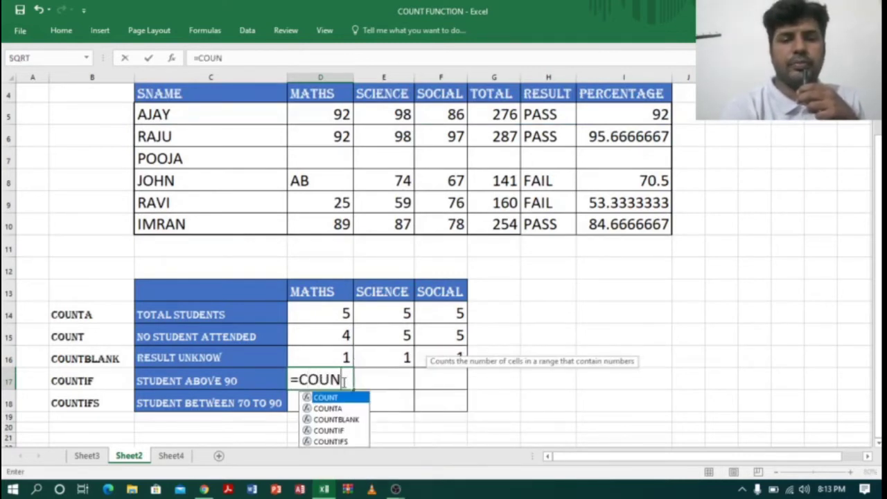
type("TIF")
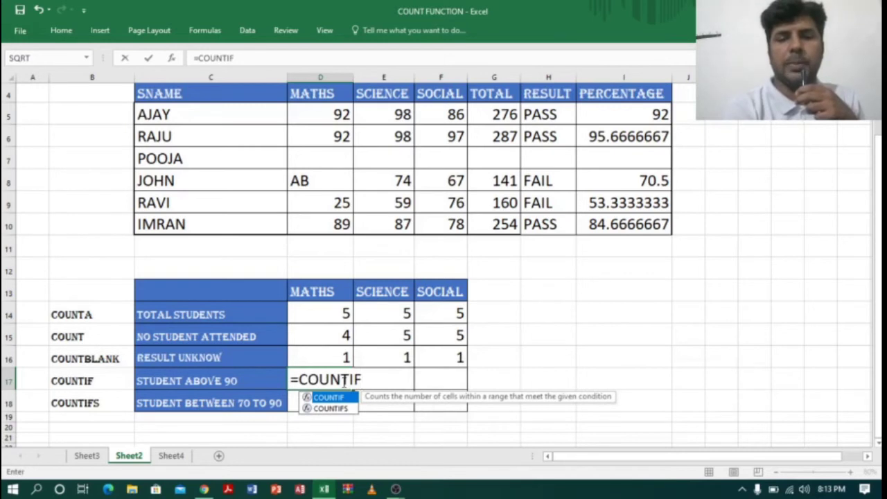
type("(")
left_click_drag(340, 113, 342, 222)
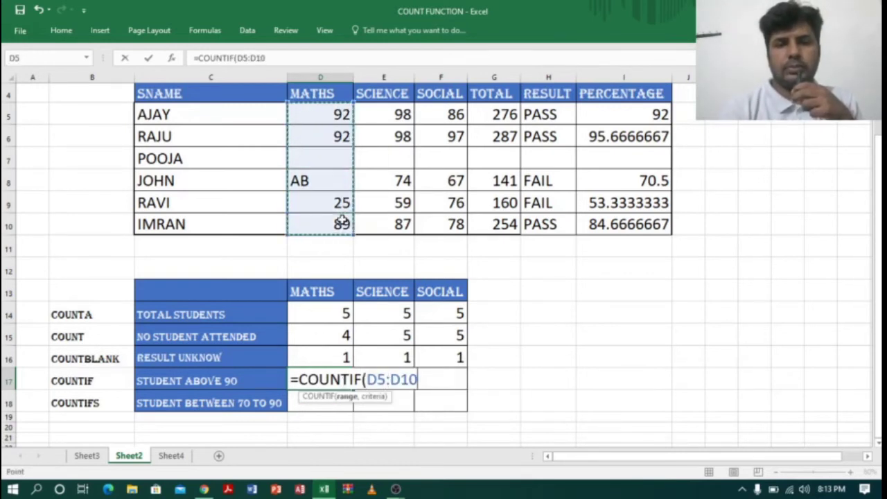
type(",")
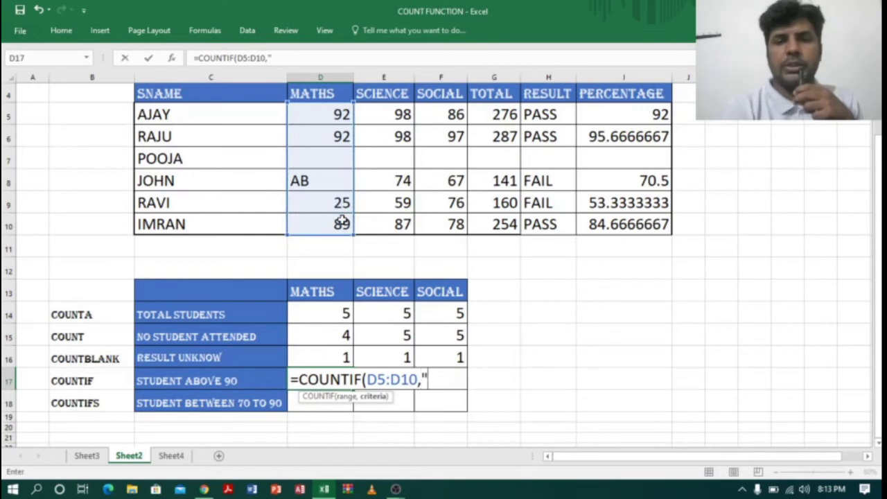
type("\">90")
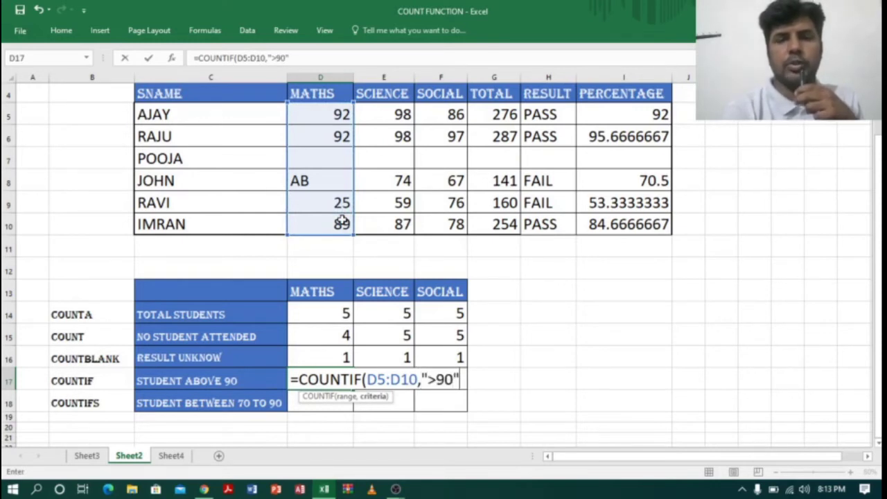
type("\")")
key("Return")
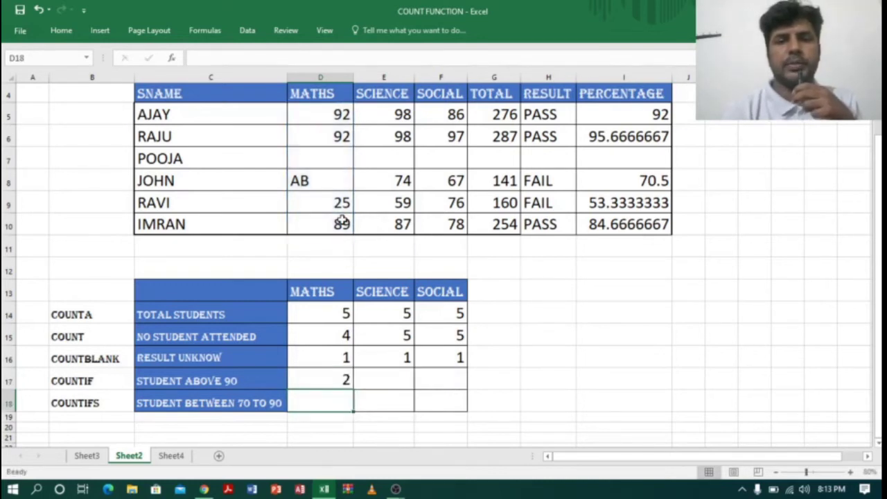
left_click(323, 381)
left_click(335, 113)
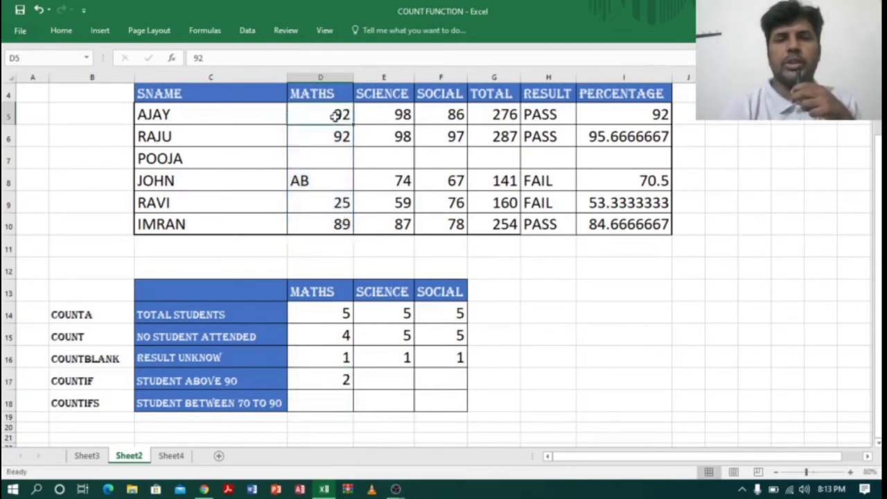
left_click_drag(335, 113, 340, 137)
left_click(344, 378)
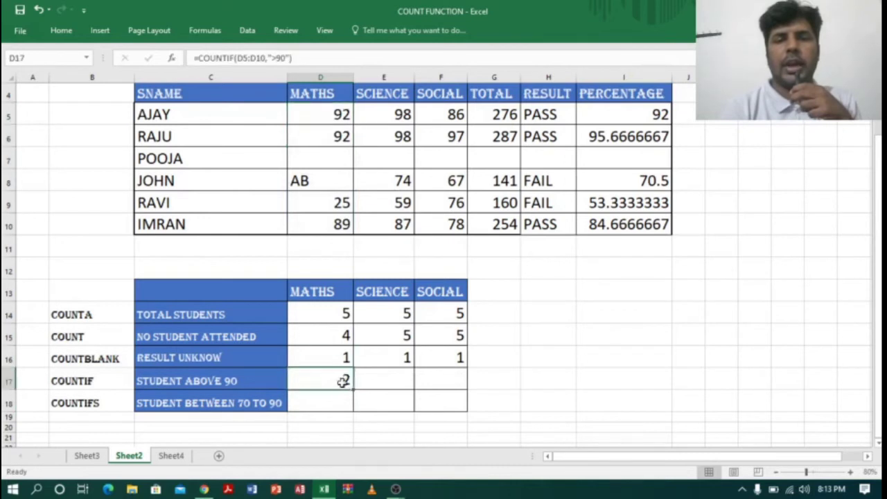
Step: Fill the COUNTIF formula across to F17, verifying Science 2 and Social 1 against the scores
left_click_drag(354, 389, 466, 390)
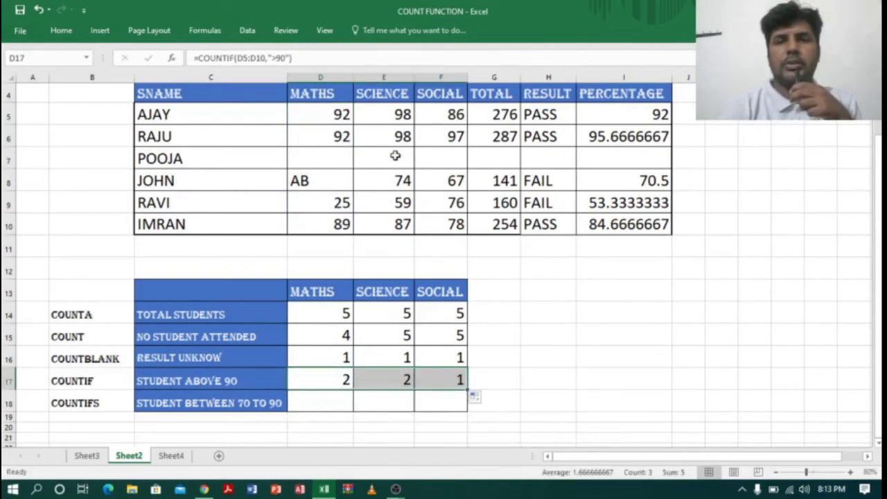
left_click(402, 112)
left_click(404, 138)
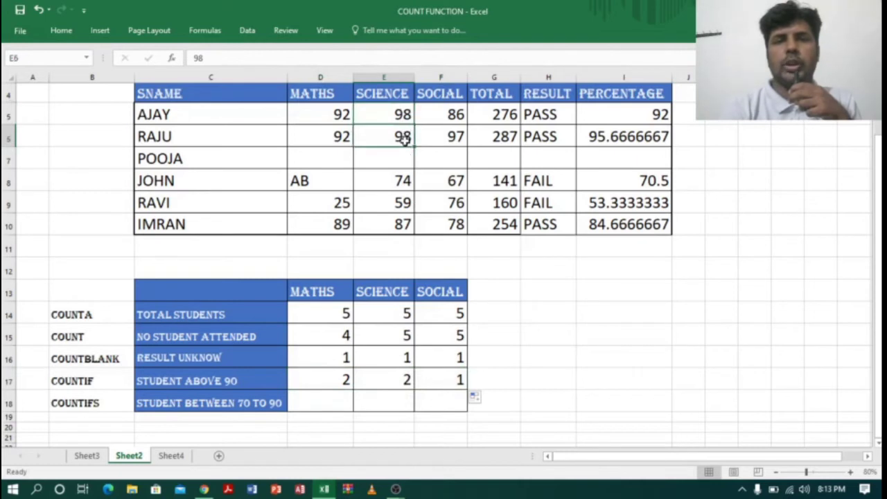
left_click(452, 380)
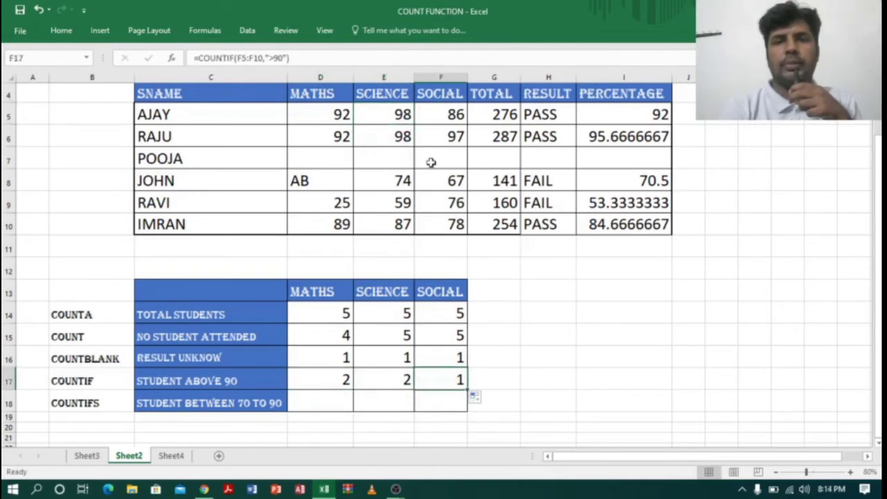
left_click(454, 138)
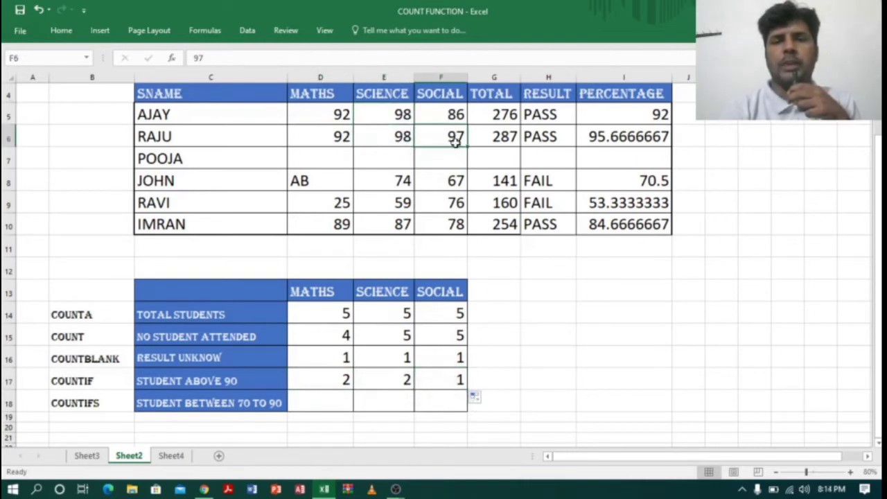
left_click(315, 400)
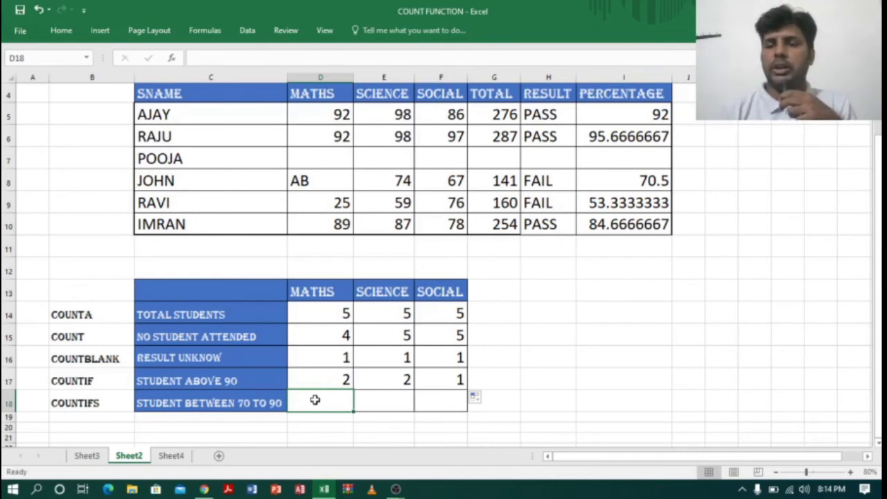
Step: Enter =COUNTIFS(D5:D10,">70",D5:D10,"<90") in D18, returning 1 for Maths
type("=")
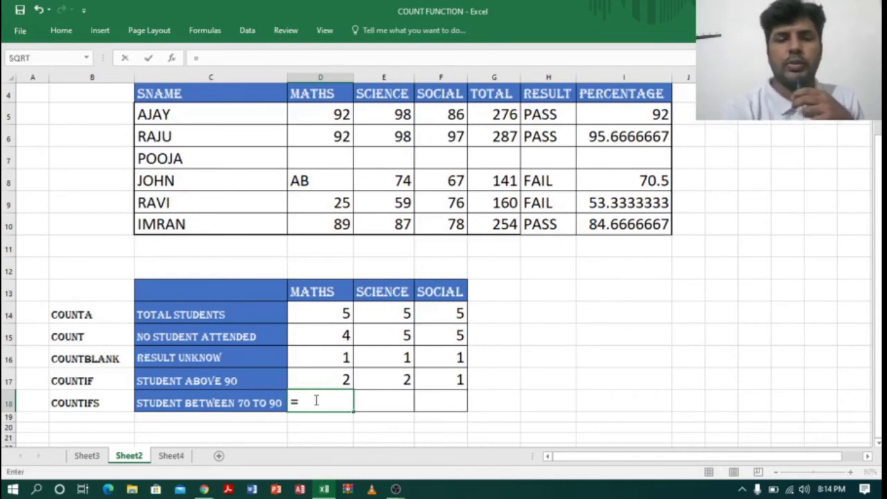
type("COUNT")
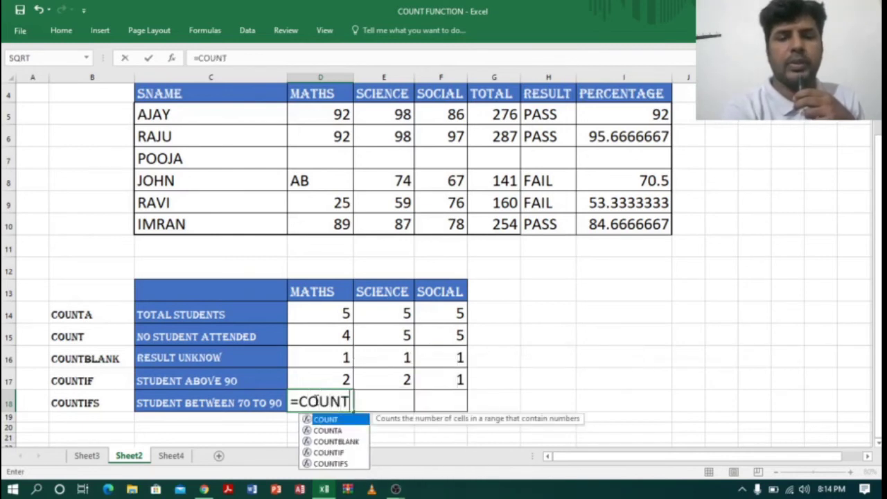
type("IFS(")
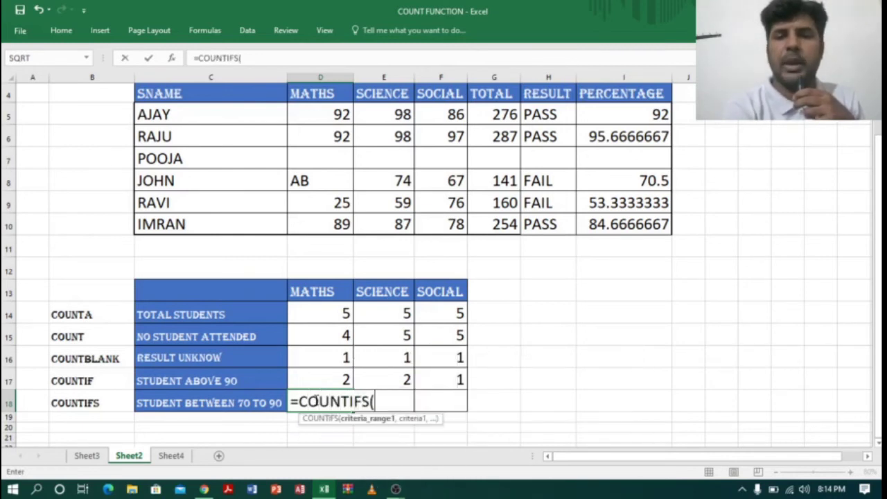
left_click_drag(337, 111, 339, 226)
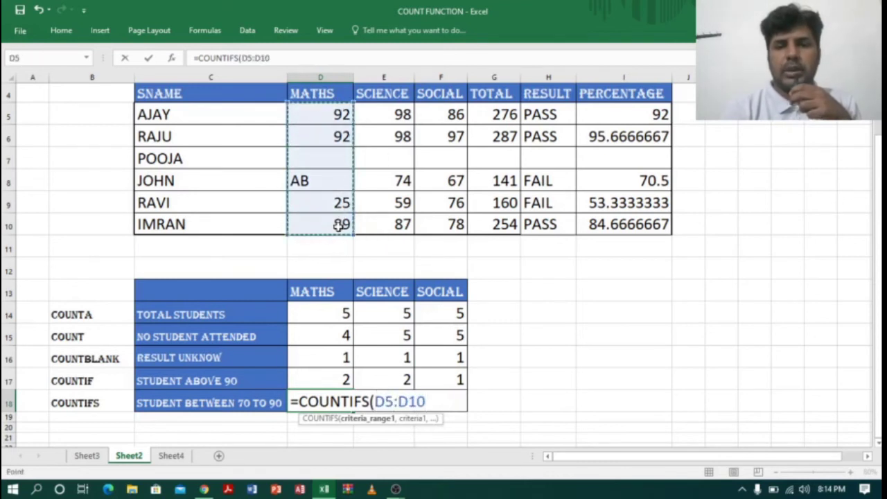
type(",")
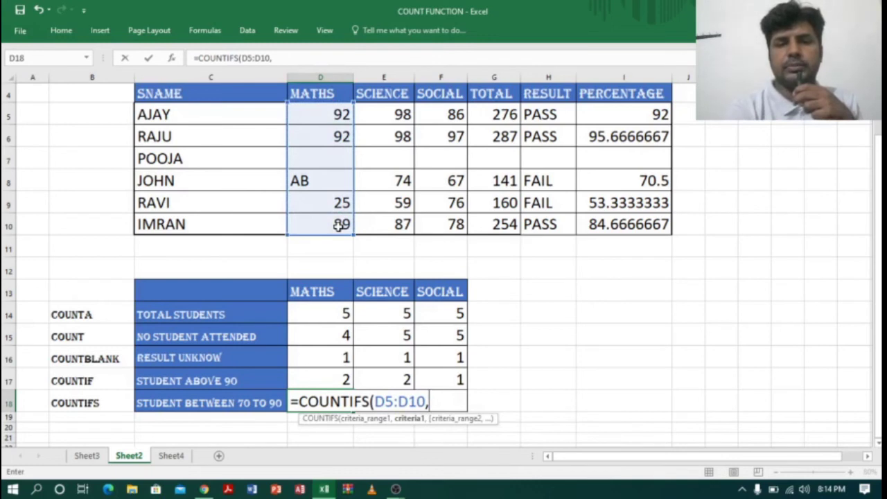
type("\"")
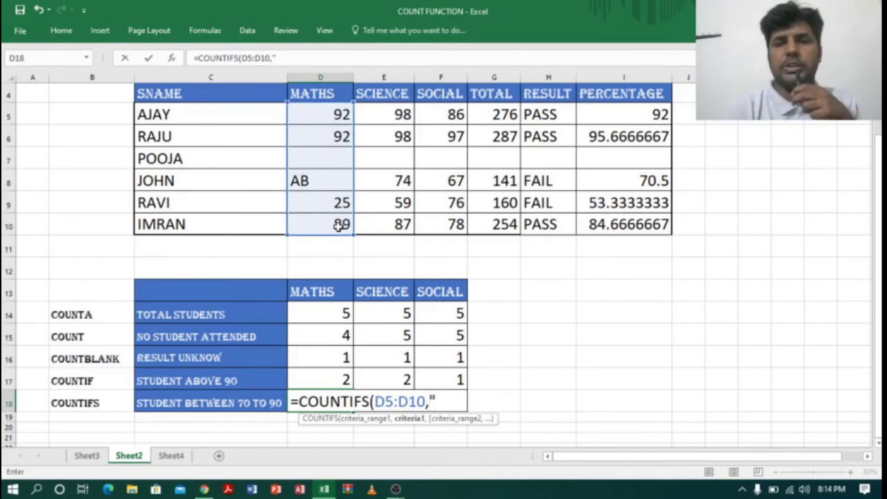
type(">70\",")
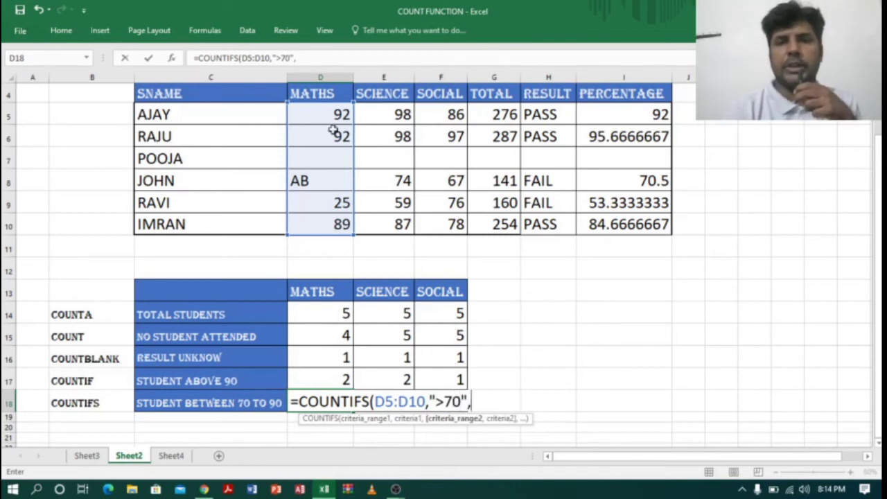
left_click_drag(334, 114, 333, 231)
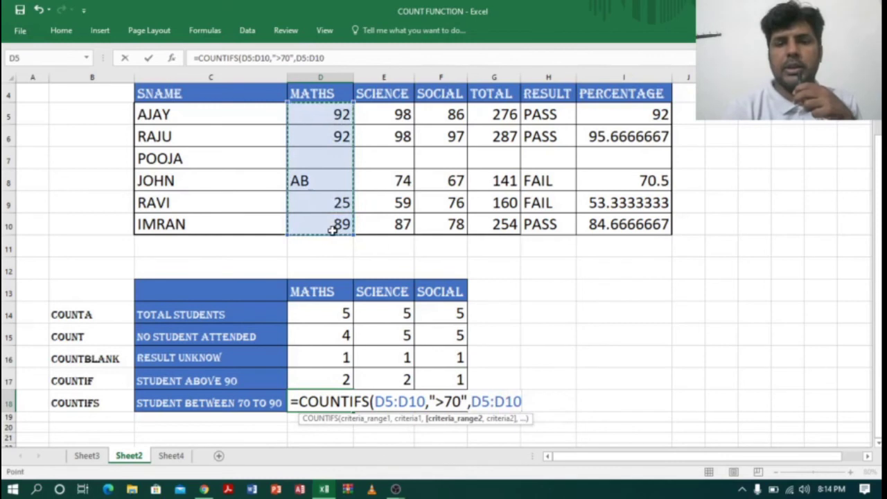
type(",\"")
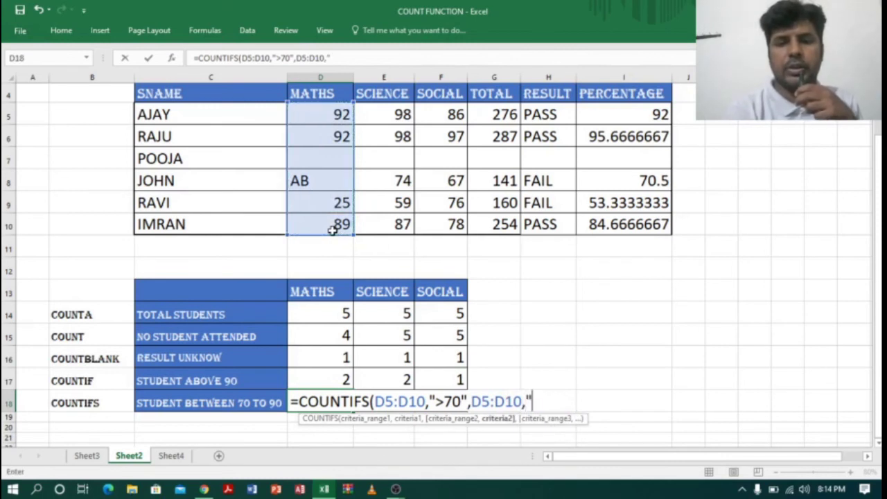
type("<90")
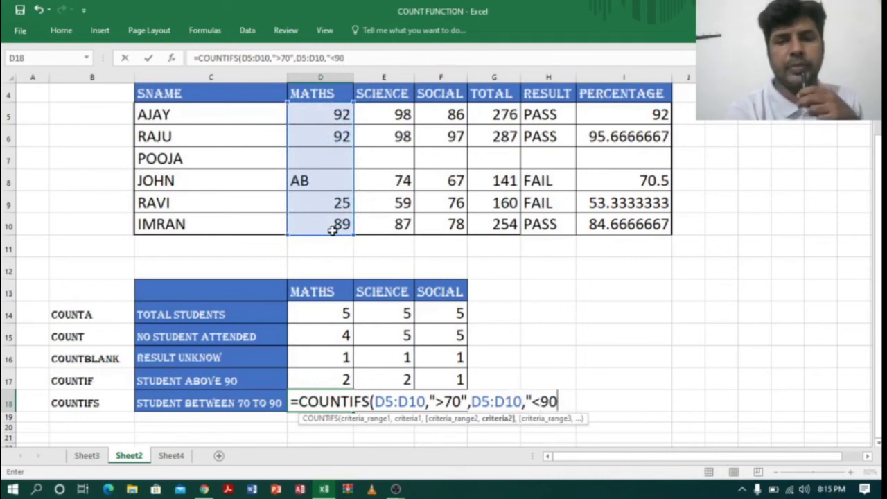
type("\")")
key("Return")
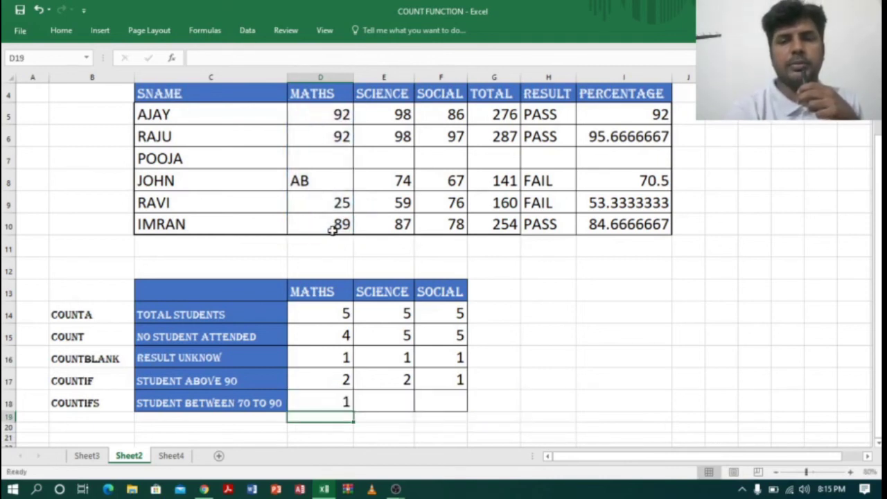
left_click(336, 405)
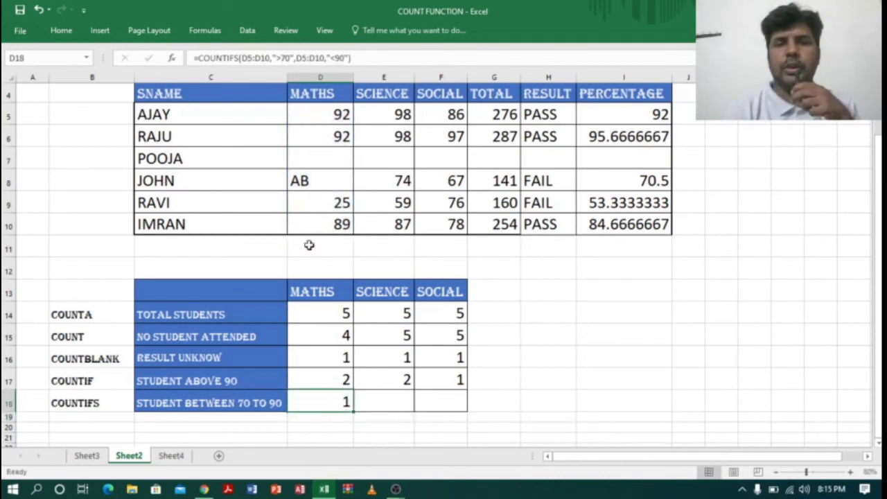
left_click(341, 224)
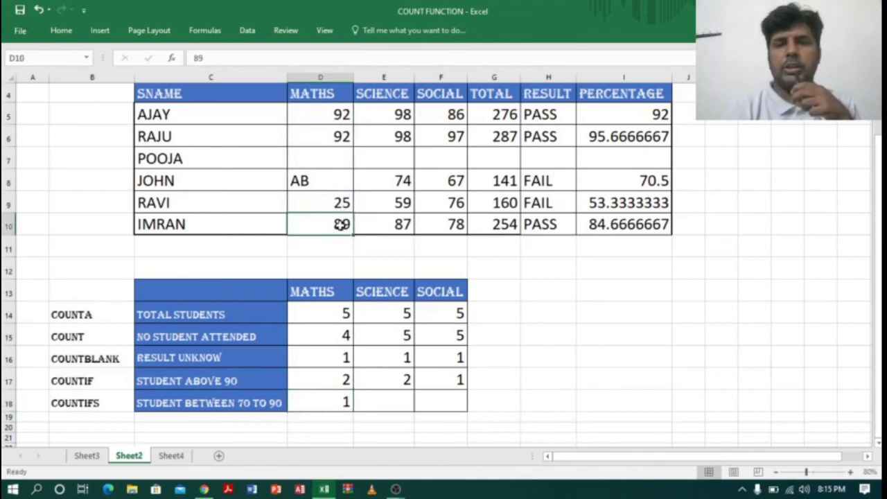
left_click(349, 409)
Step: Fill the COUNTIFS formula across to F18, verifying Science 2 and Social 3 against the scores
left_click_drag(353, 411, 466, 410)
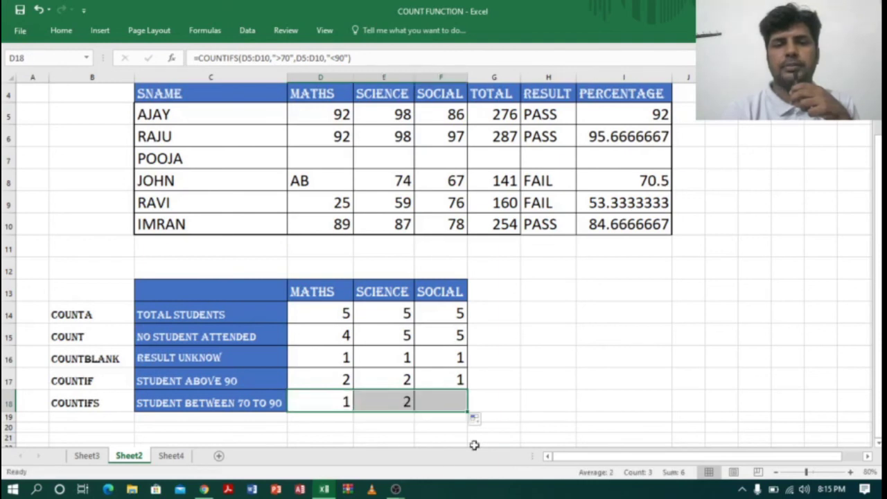
left_click(397, 403)
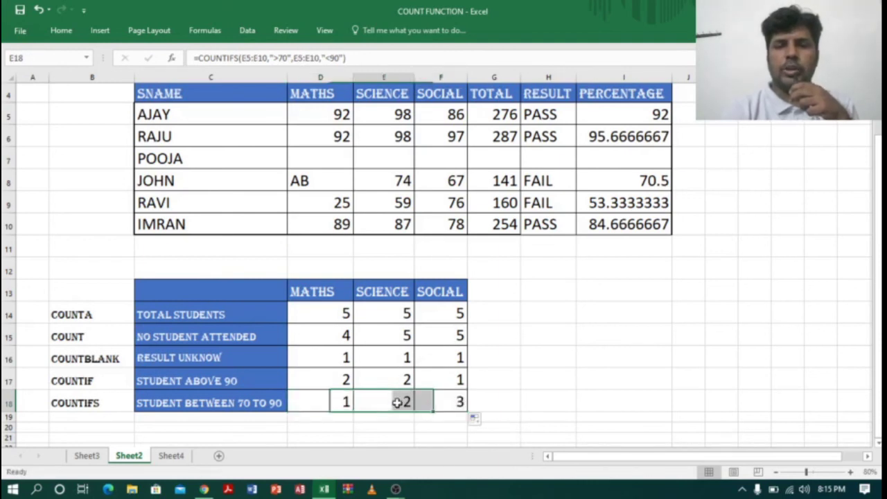
left_click(403, 227)
left_click(400, 181)
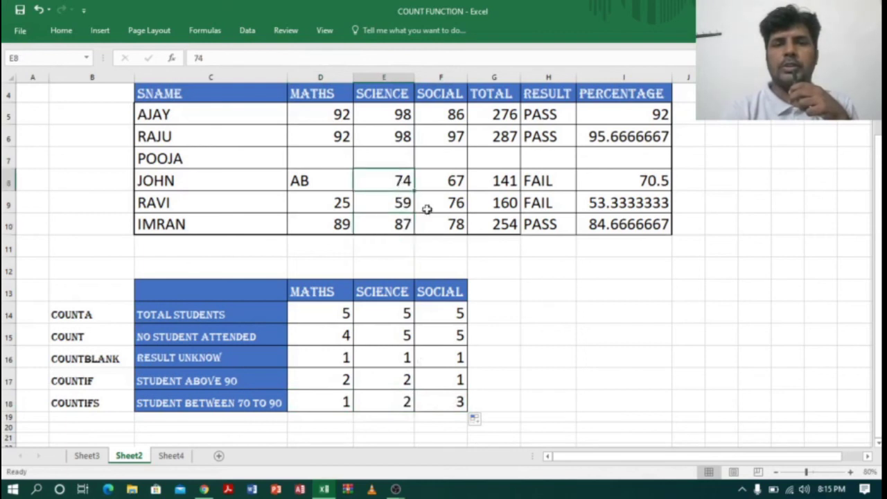
left_click(456, 402)
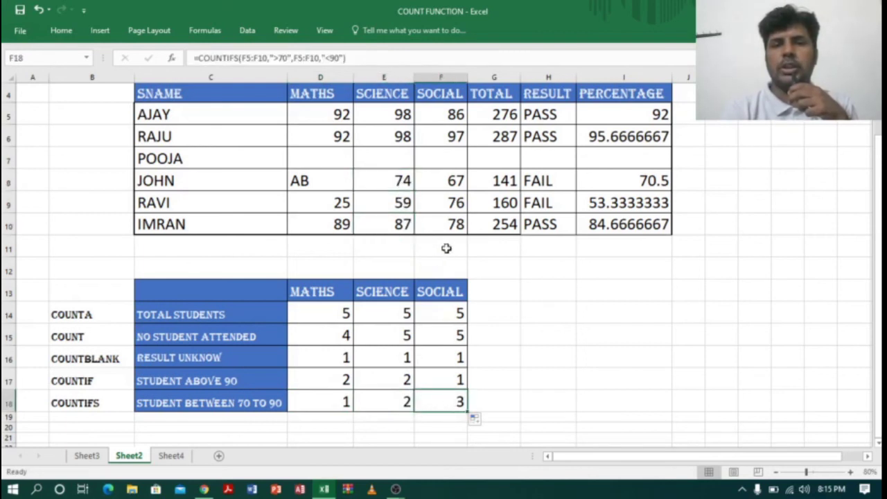
left_click(457, 202)
left_click(454, 225)
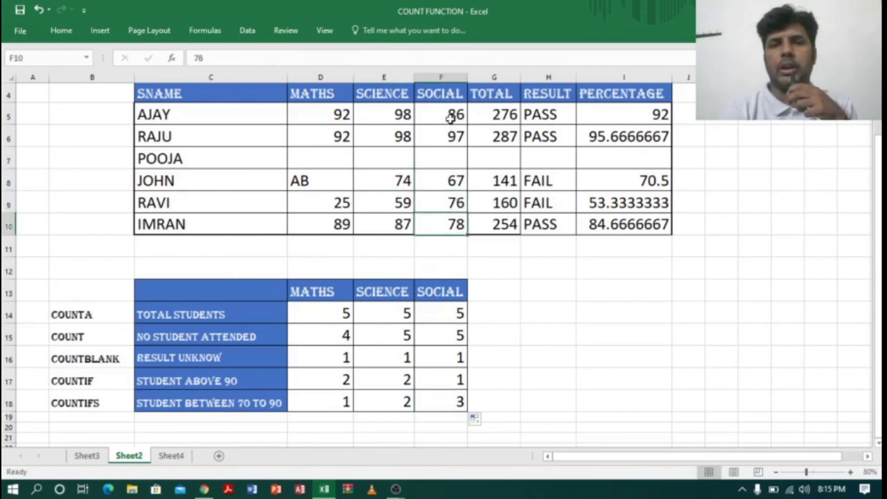
left_click(451, 118)
left_click(438, 398)
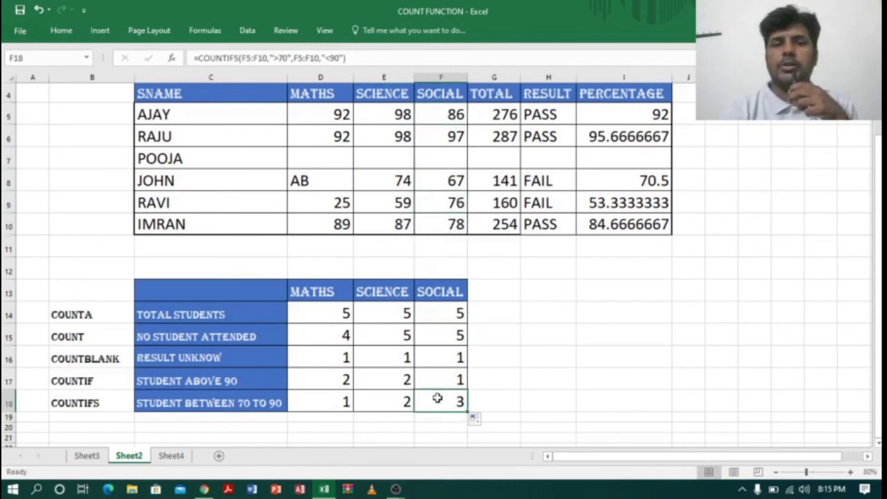
left_click_drag(108, 311, 105, 402)
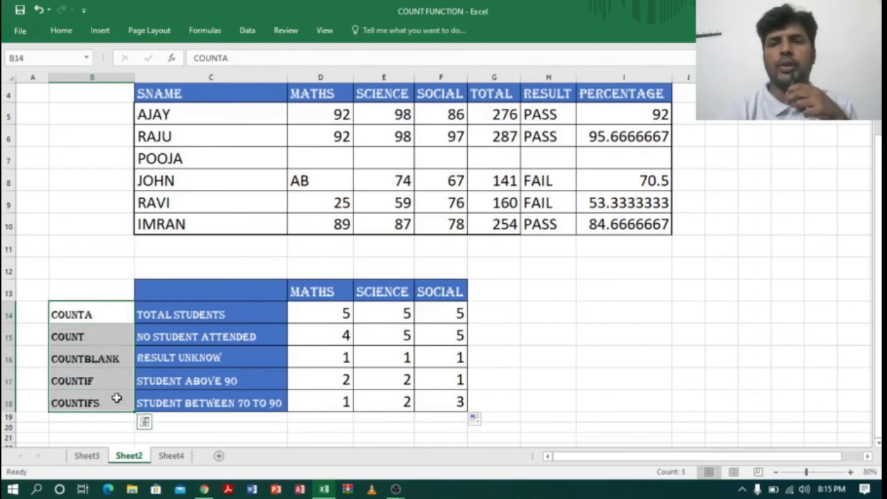
left_click(558, 328)
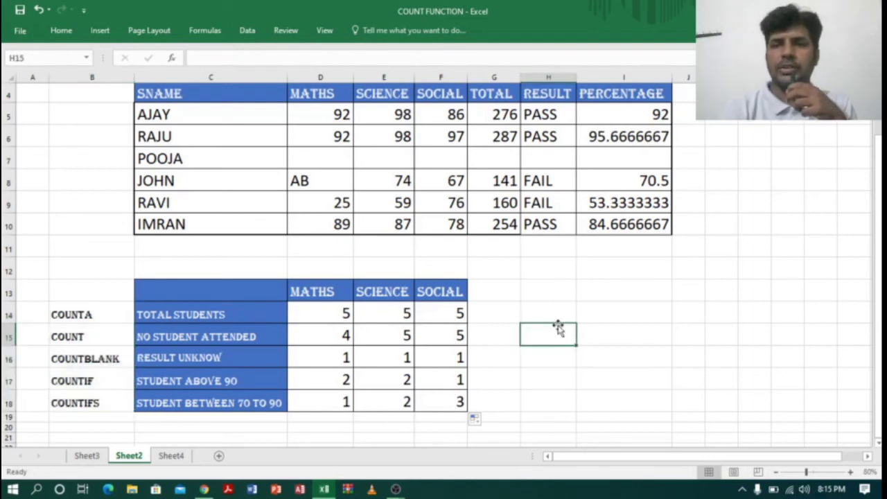